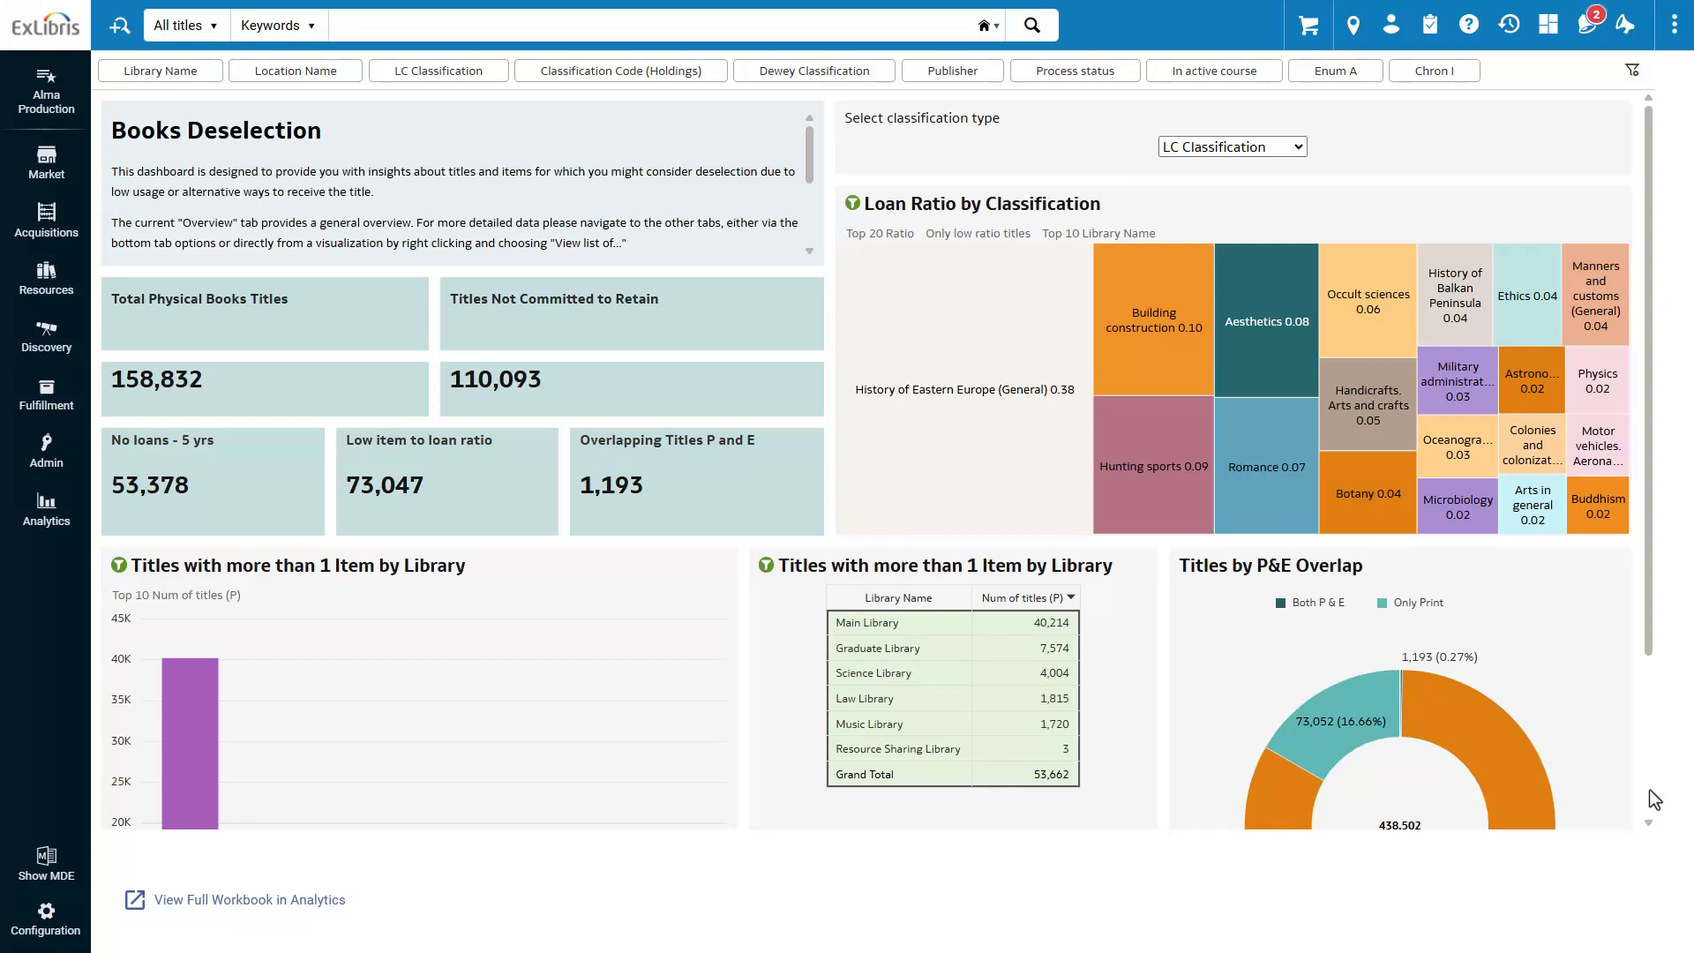
# - Filter the Books Deselection dashboard by Main Library, using the table of titles with more than 1 item by library
pyautogui.scroll(-2, 1654, 800)
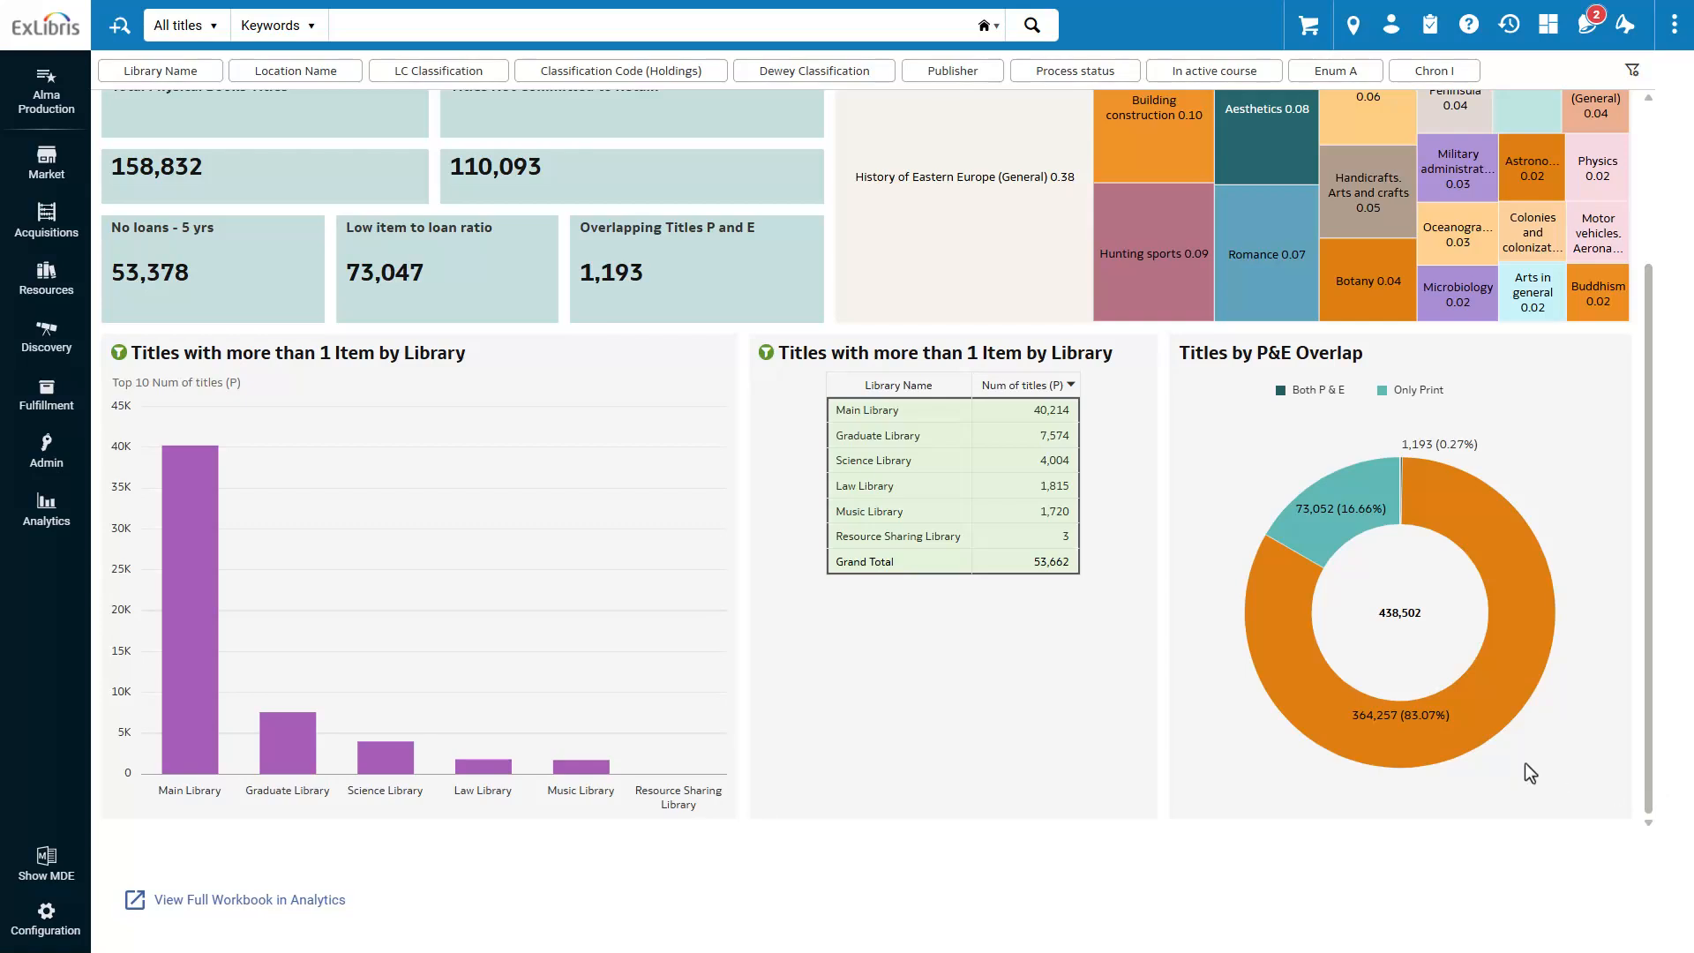
pyautogui.click(961, 421)
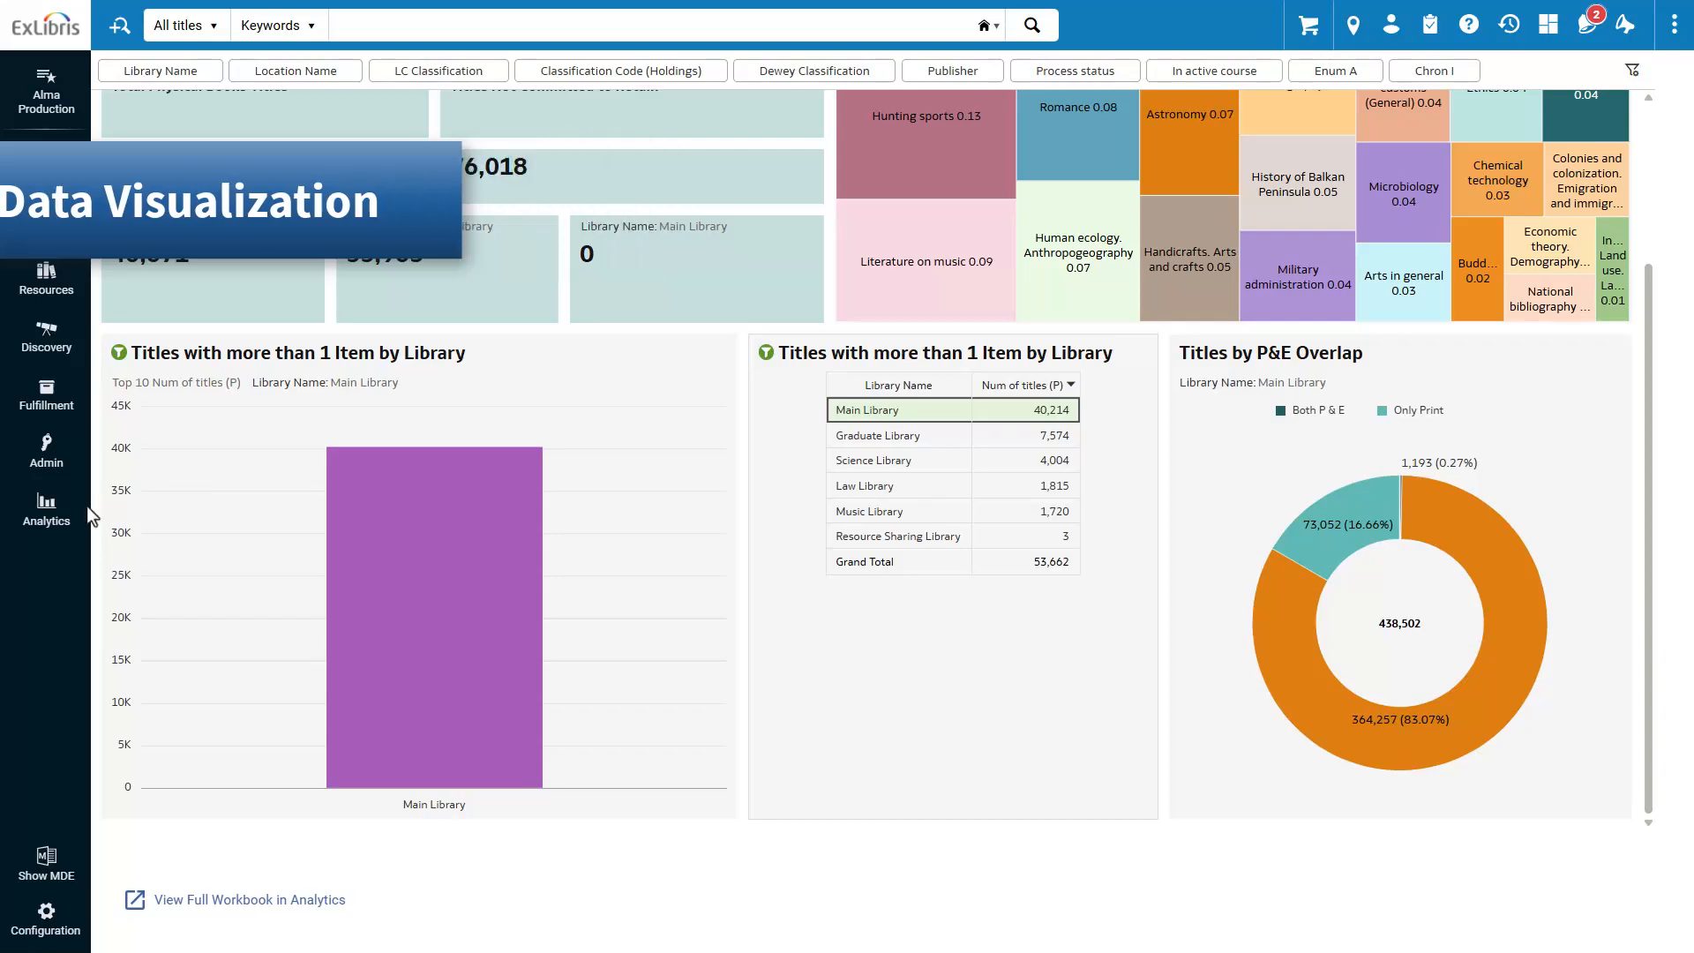
# - Access Data Visualization for Alma and open the Books Retention and Deselection workbook from the full list of workbooks
pyautogui.click(58, 524)
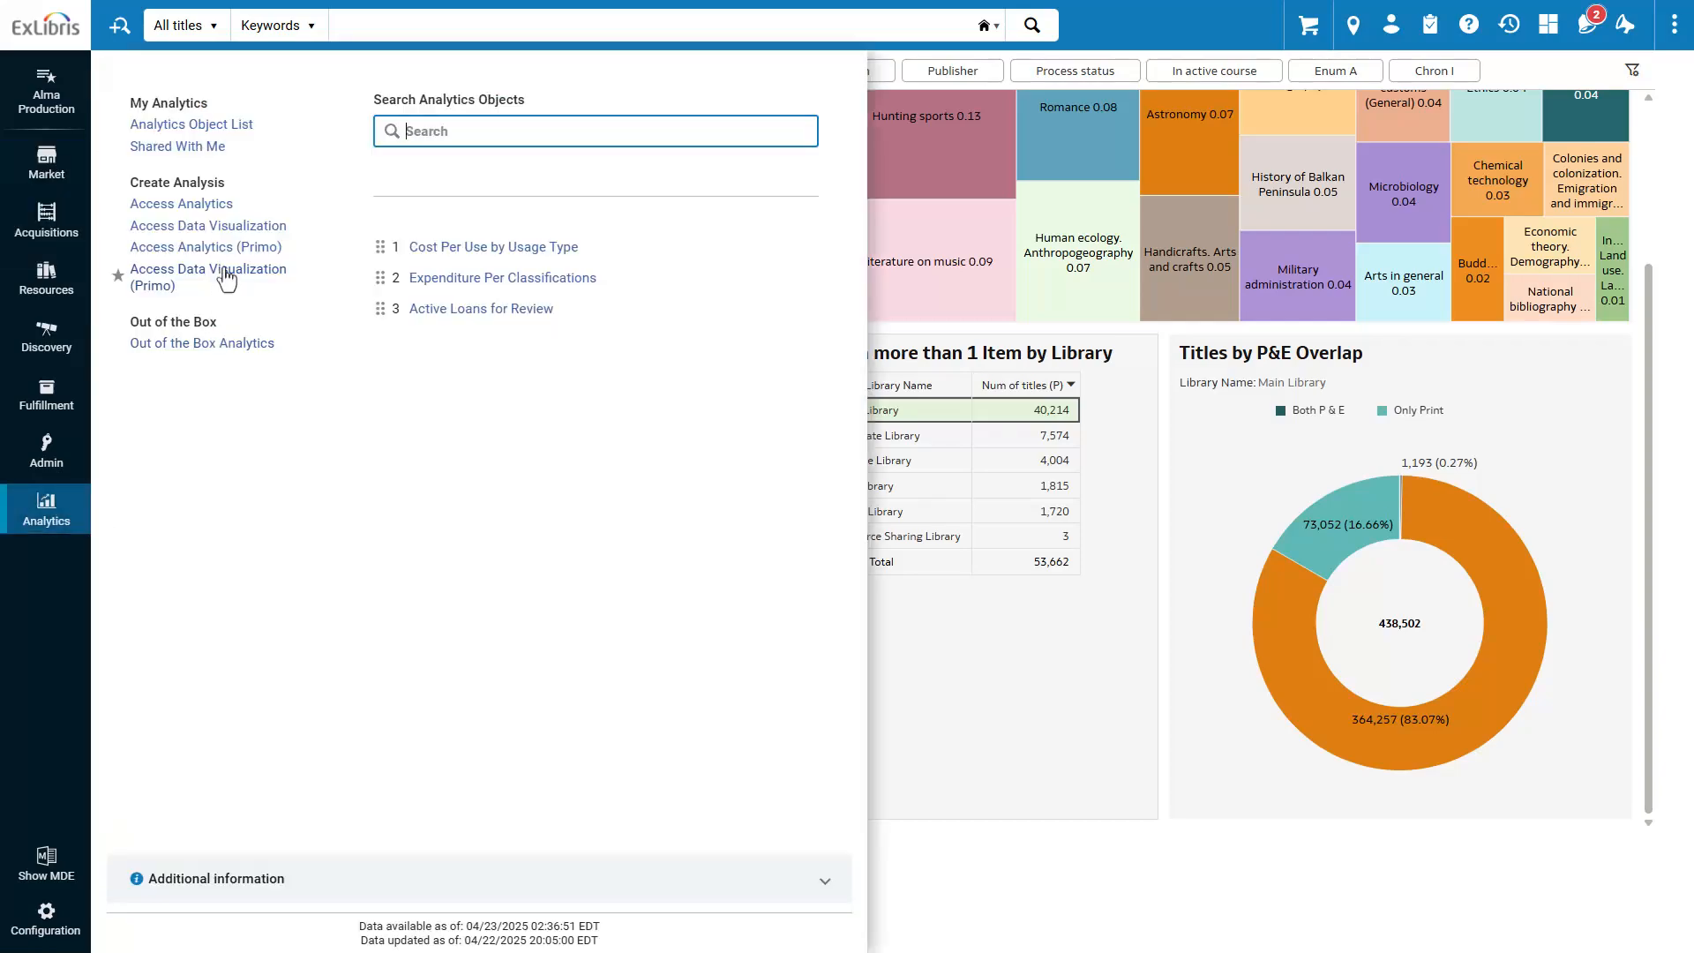
pyautogui.click(234, 232)
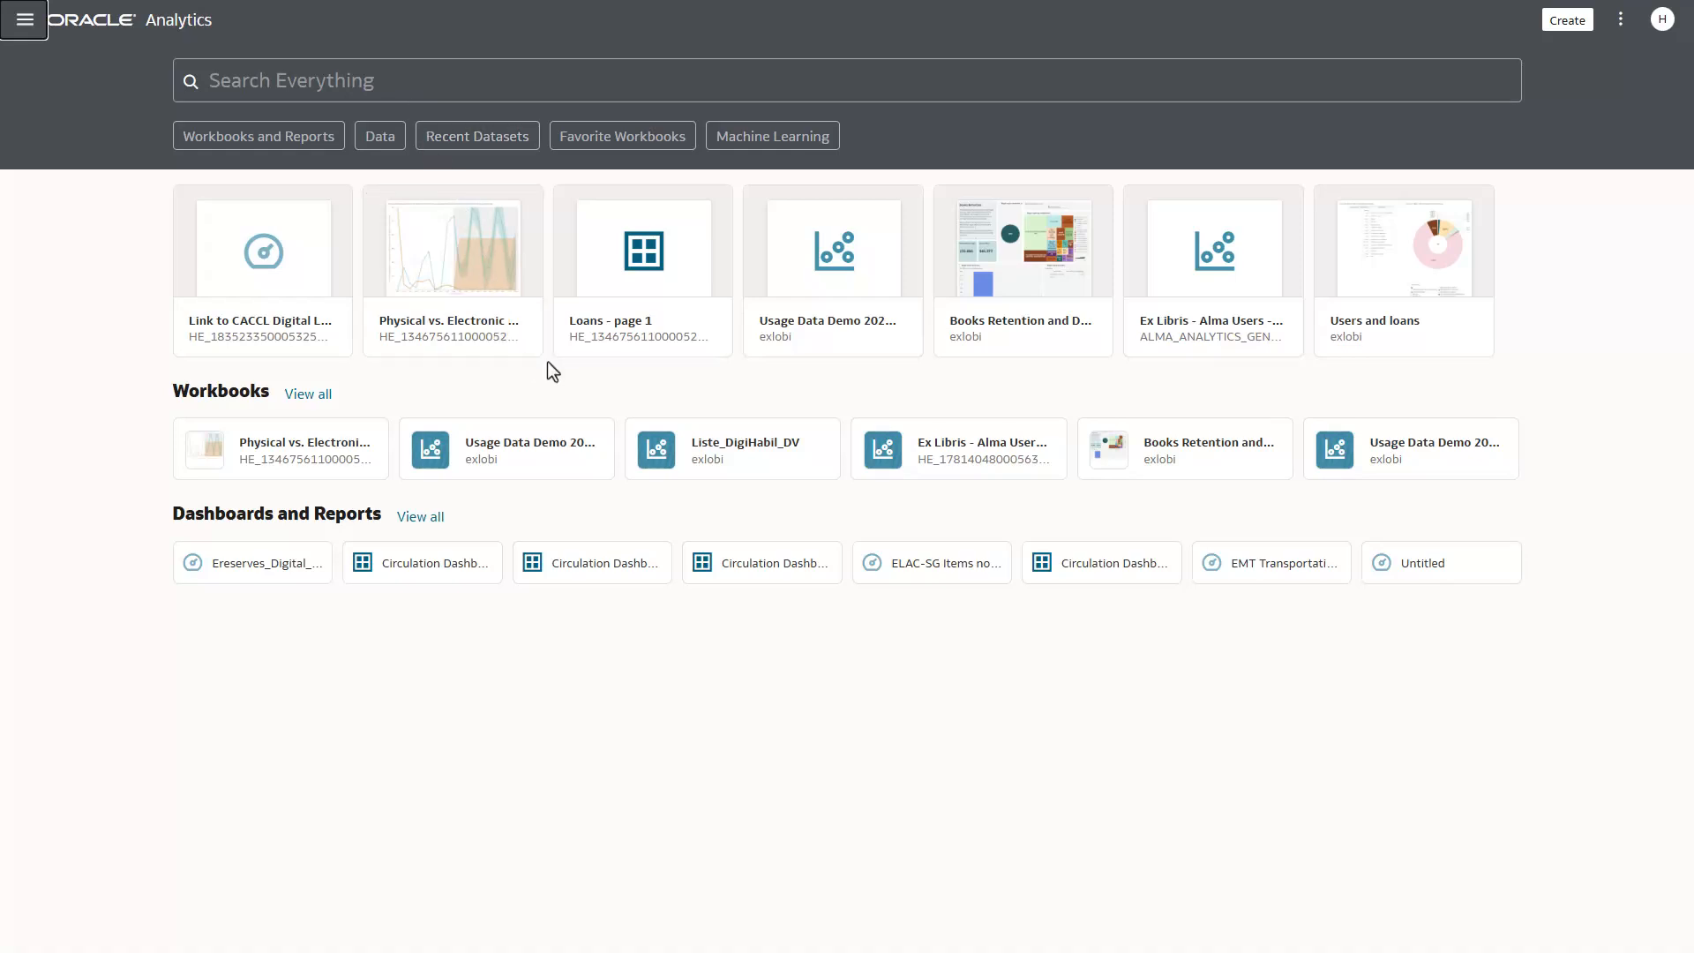
pyautogui.click(327, 393)
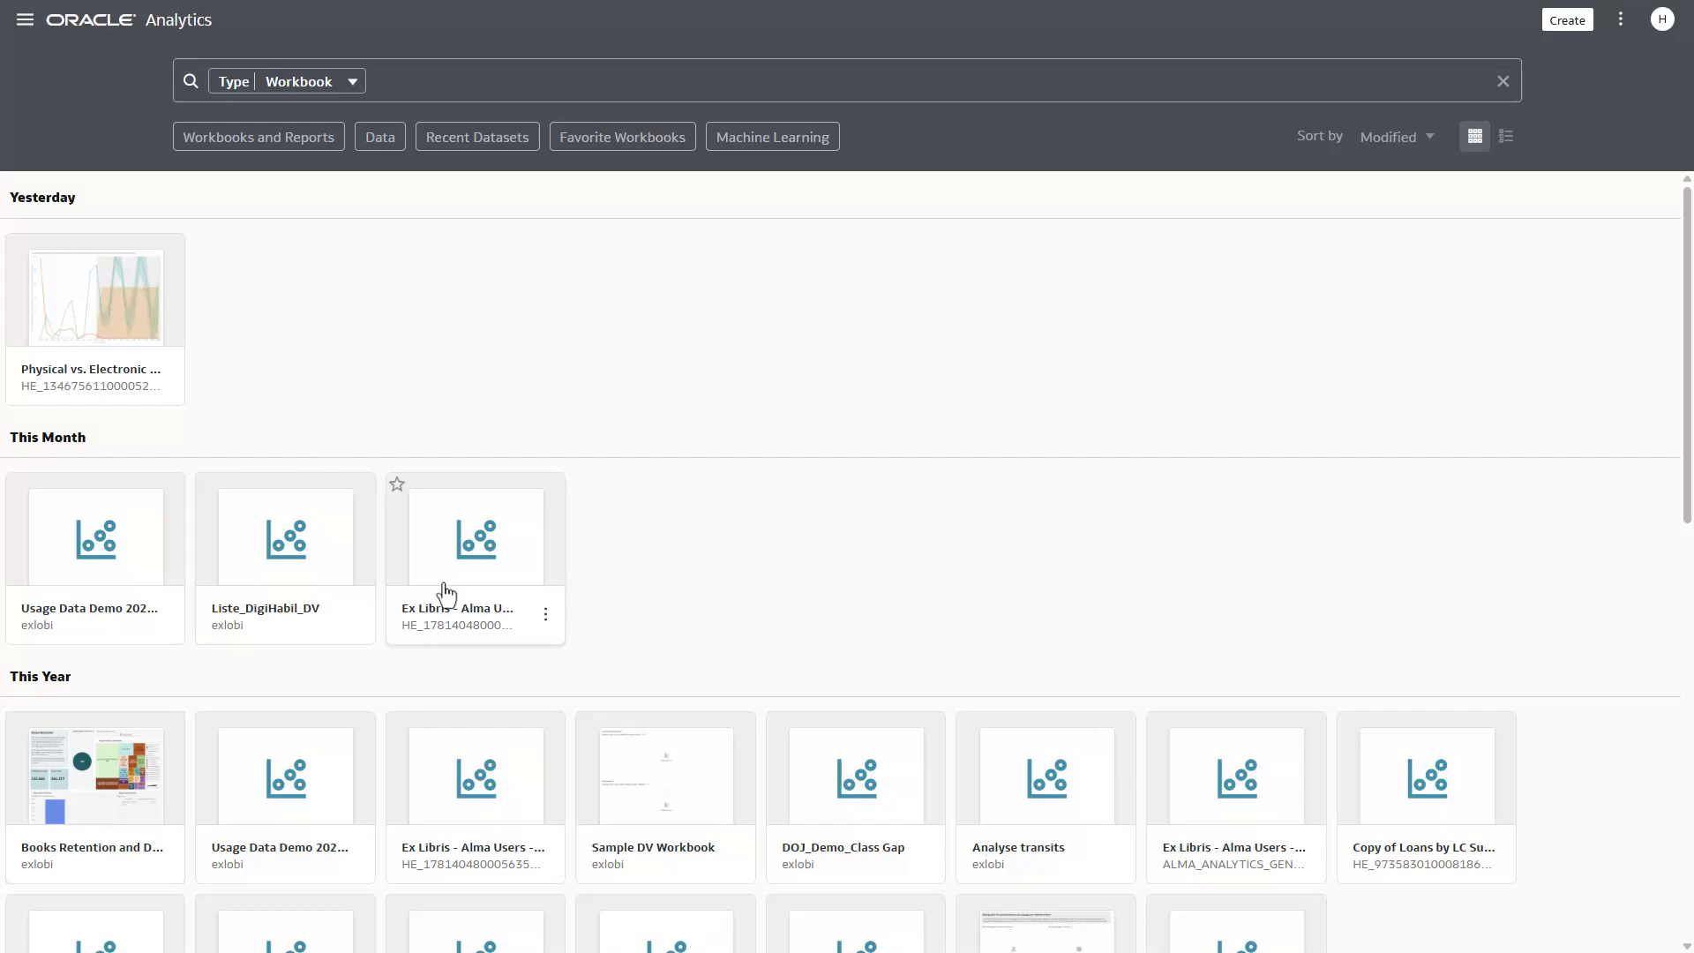
pyautogui.scroll(-3, 691, 612)
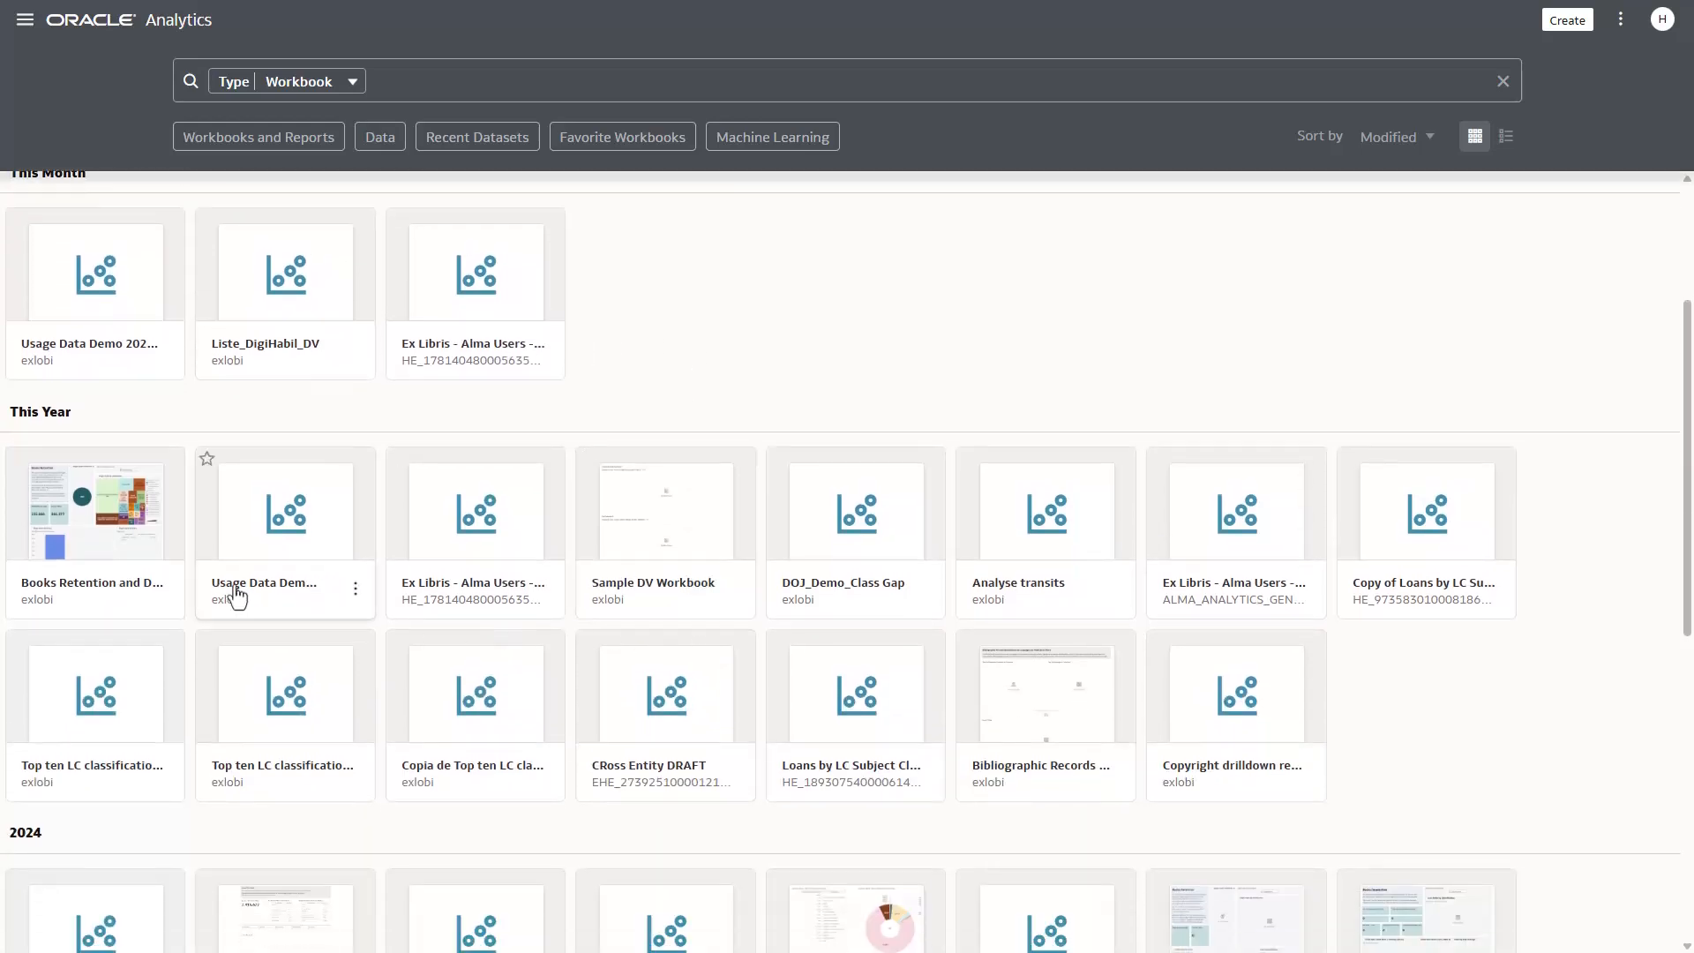
pyautogui.click(134, 529)
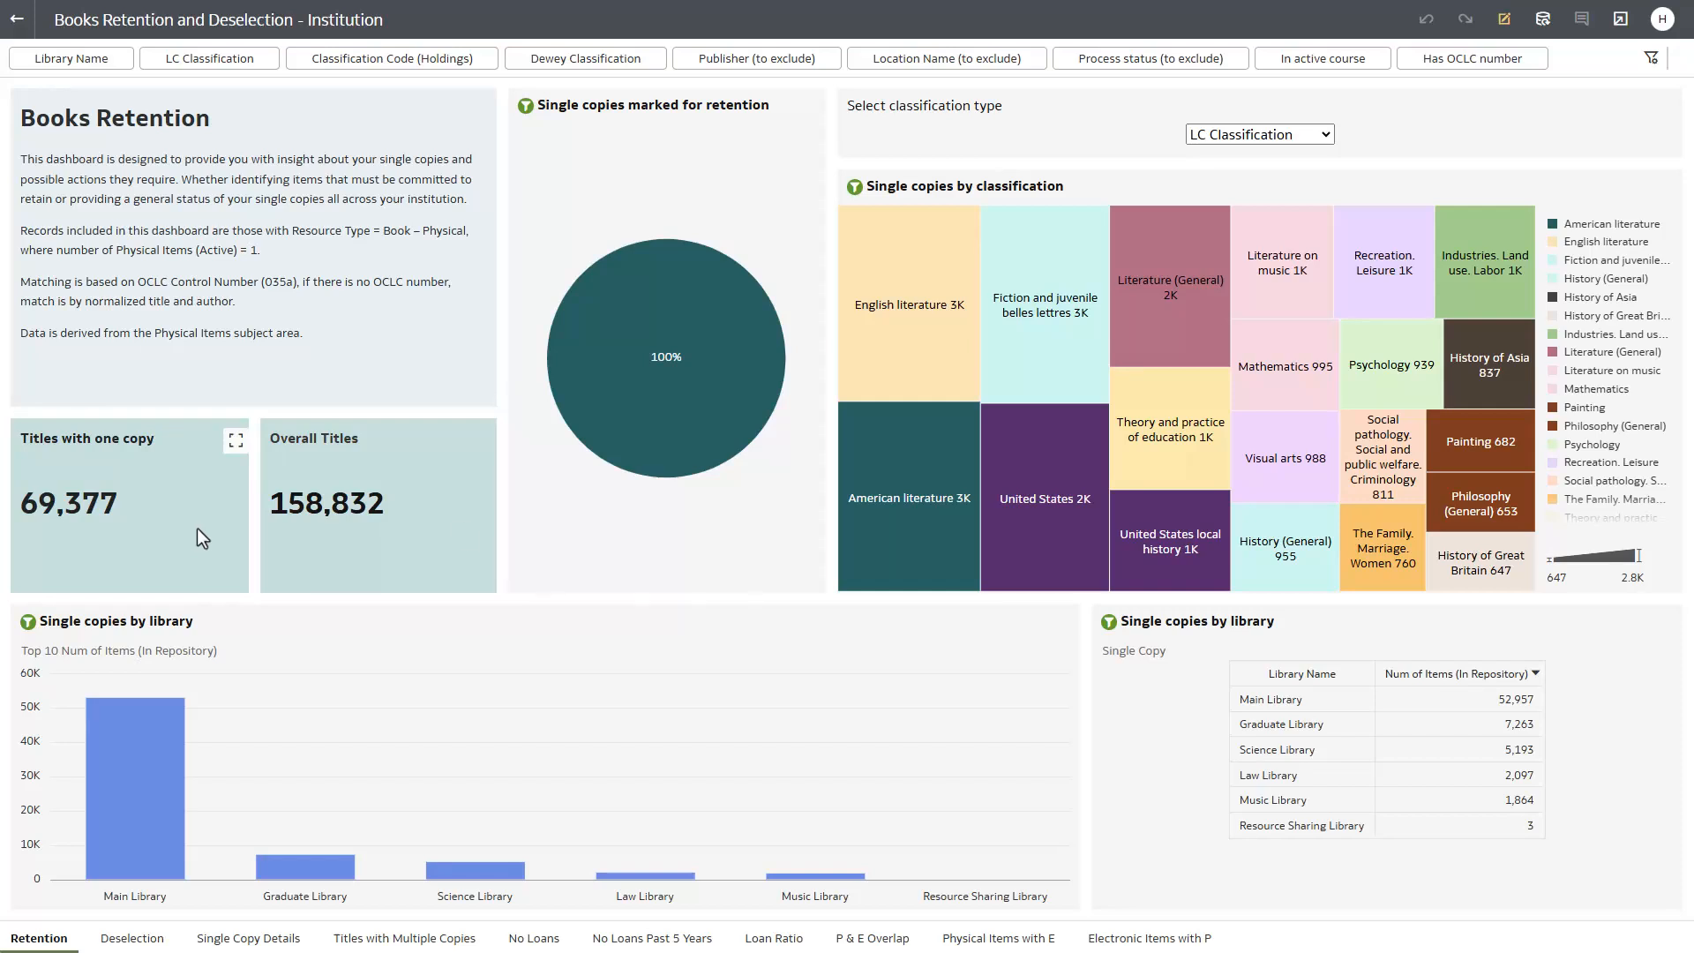
# - Examine the Retention canvas with its classification type choices, view the Deselection canvas, and return to the workbook list
pyautogui.moveTo(1152, 496)
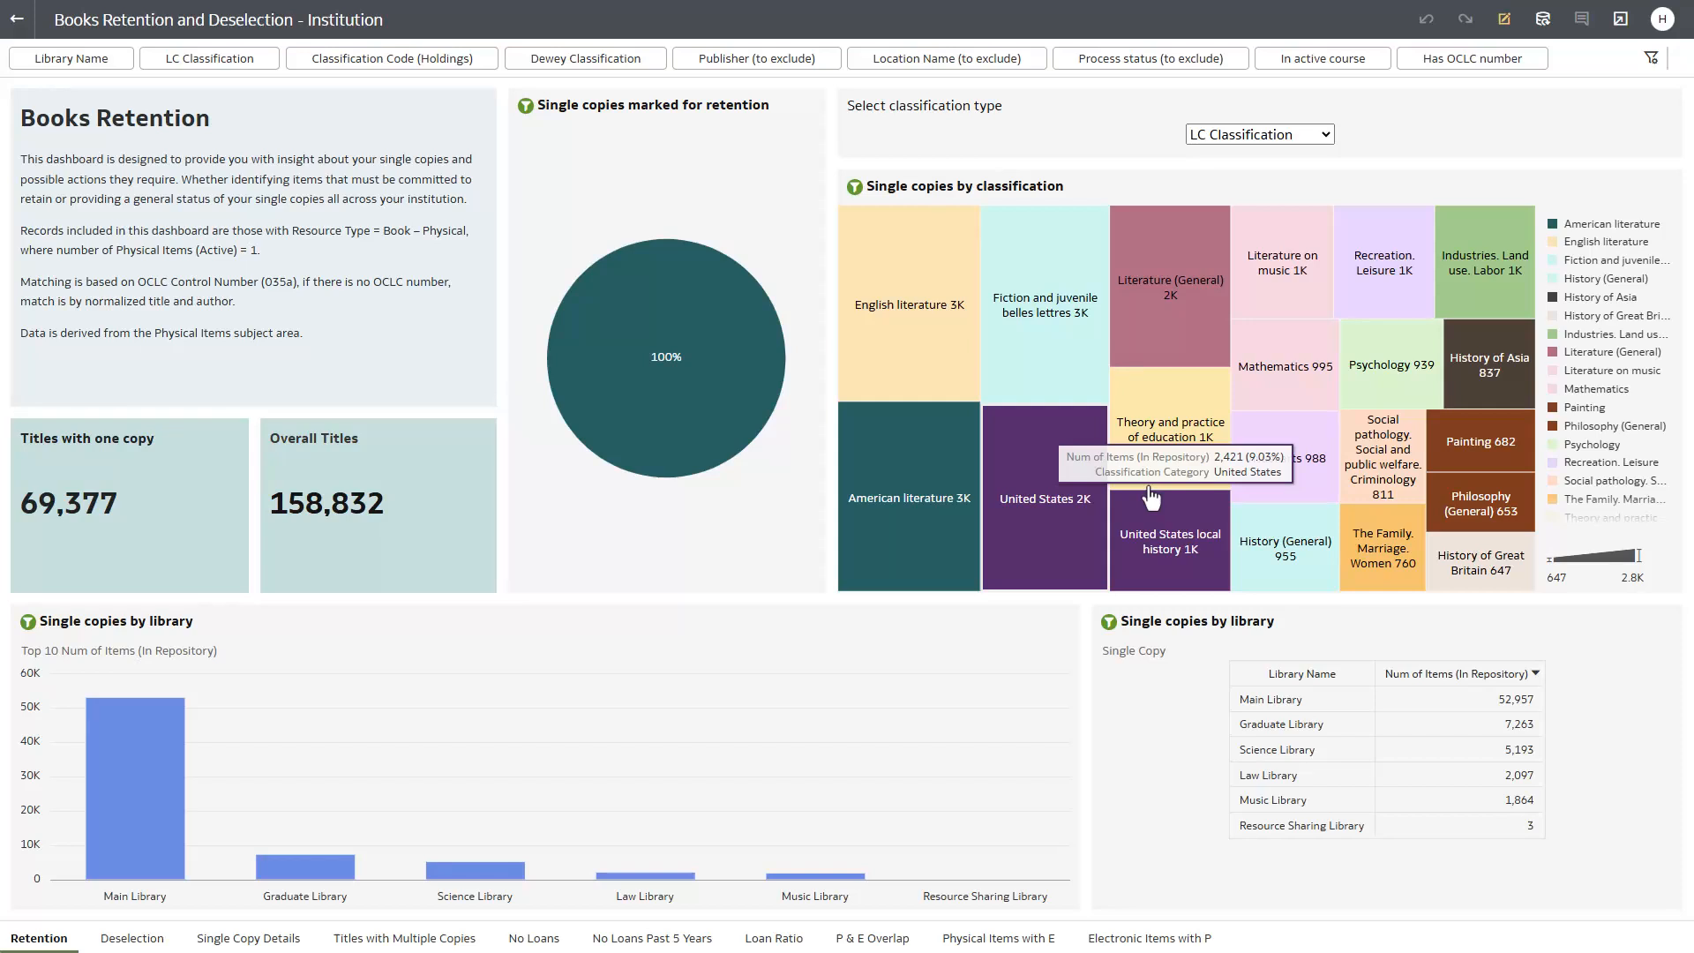
pyautogui.click(1333, 139)
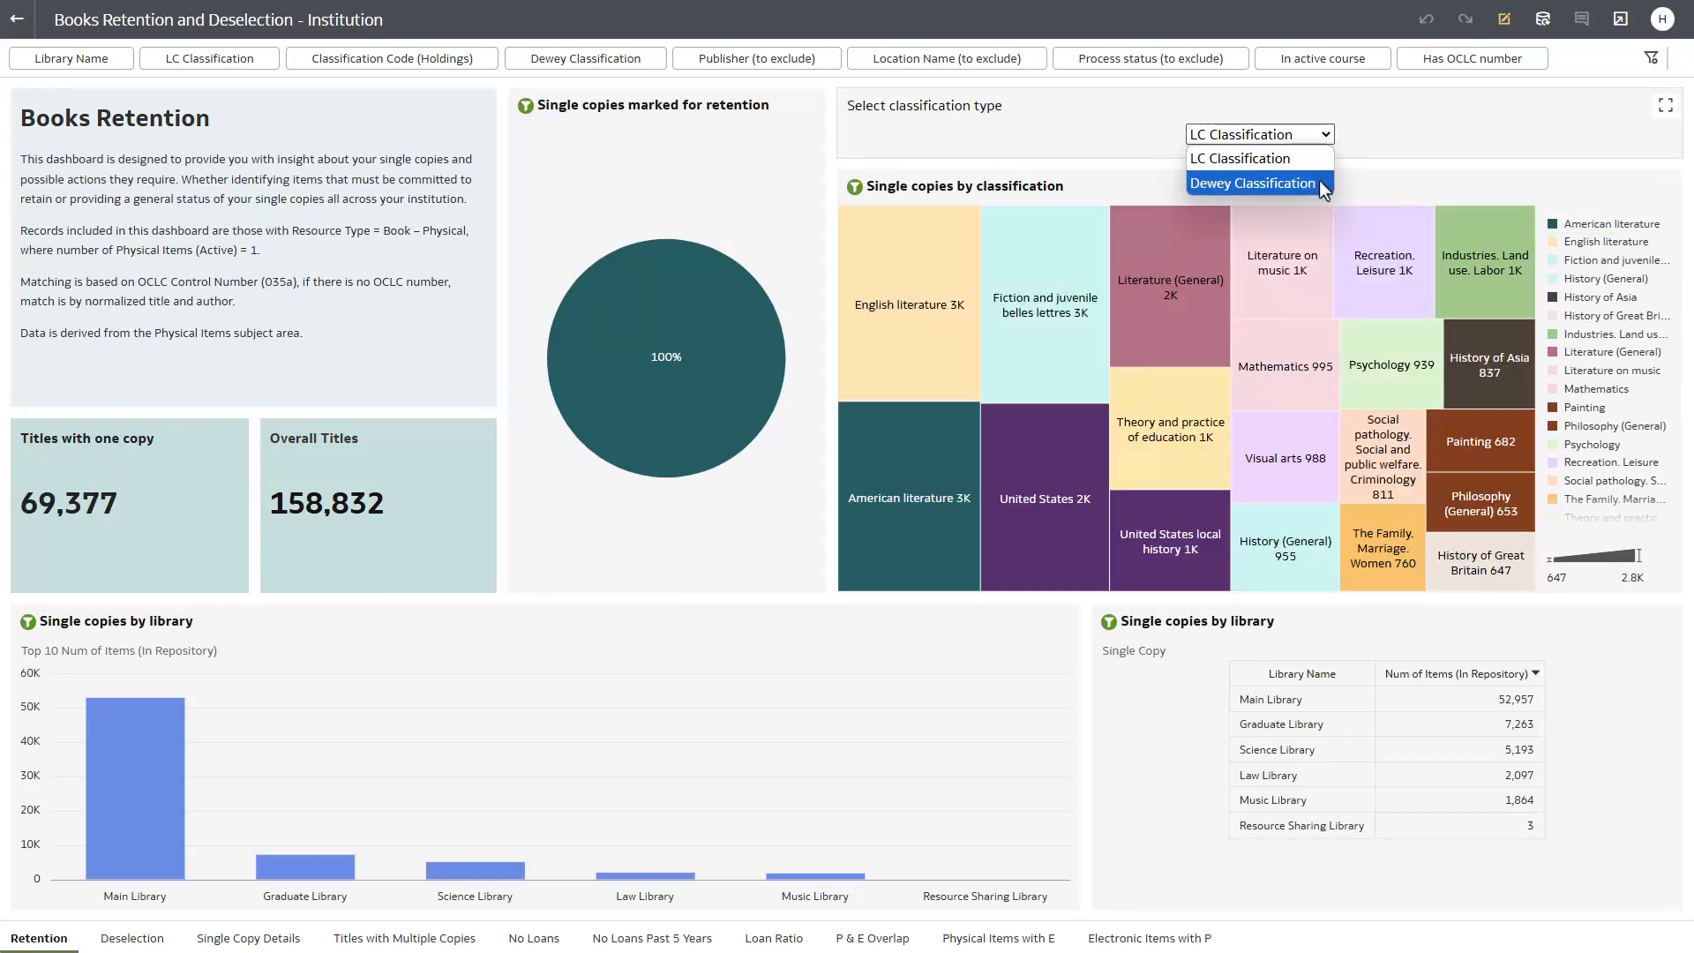
pyautogui.click(1325, 181)
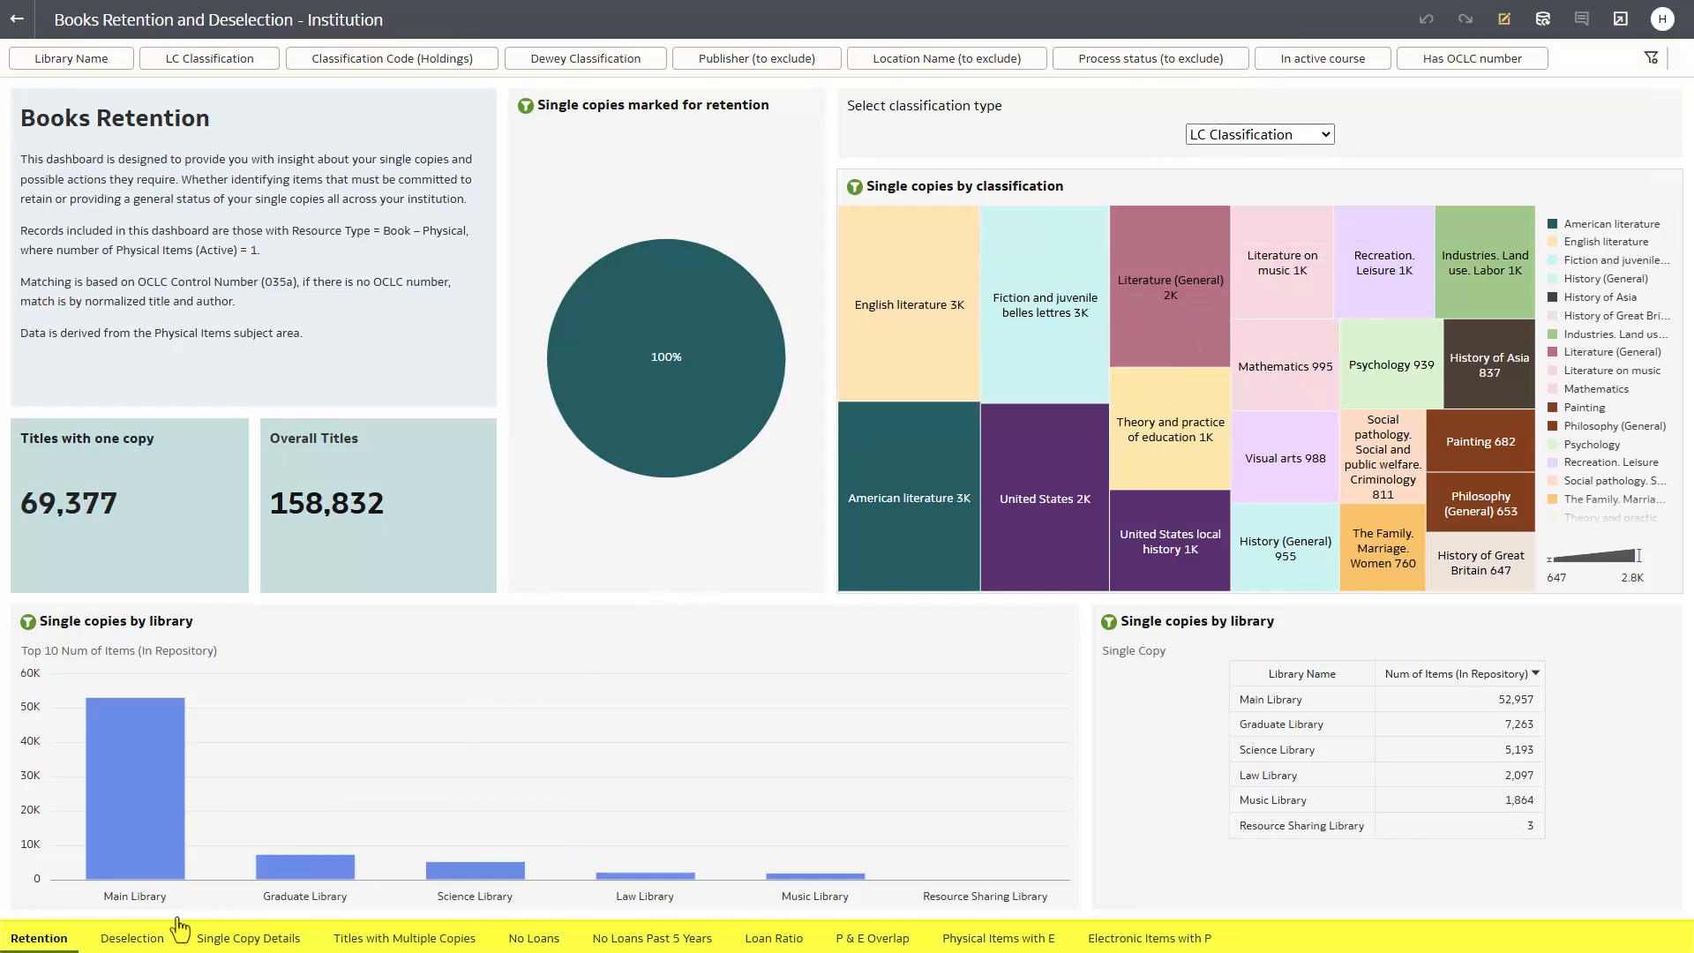
pyautogui.click(132, 939)
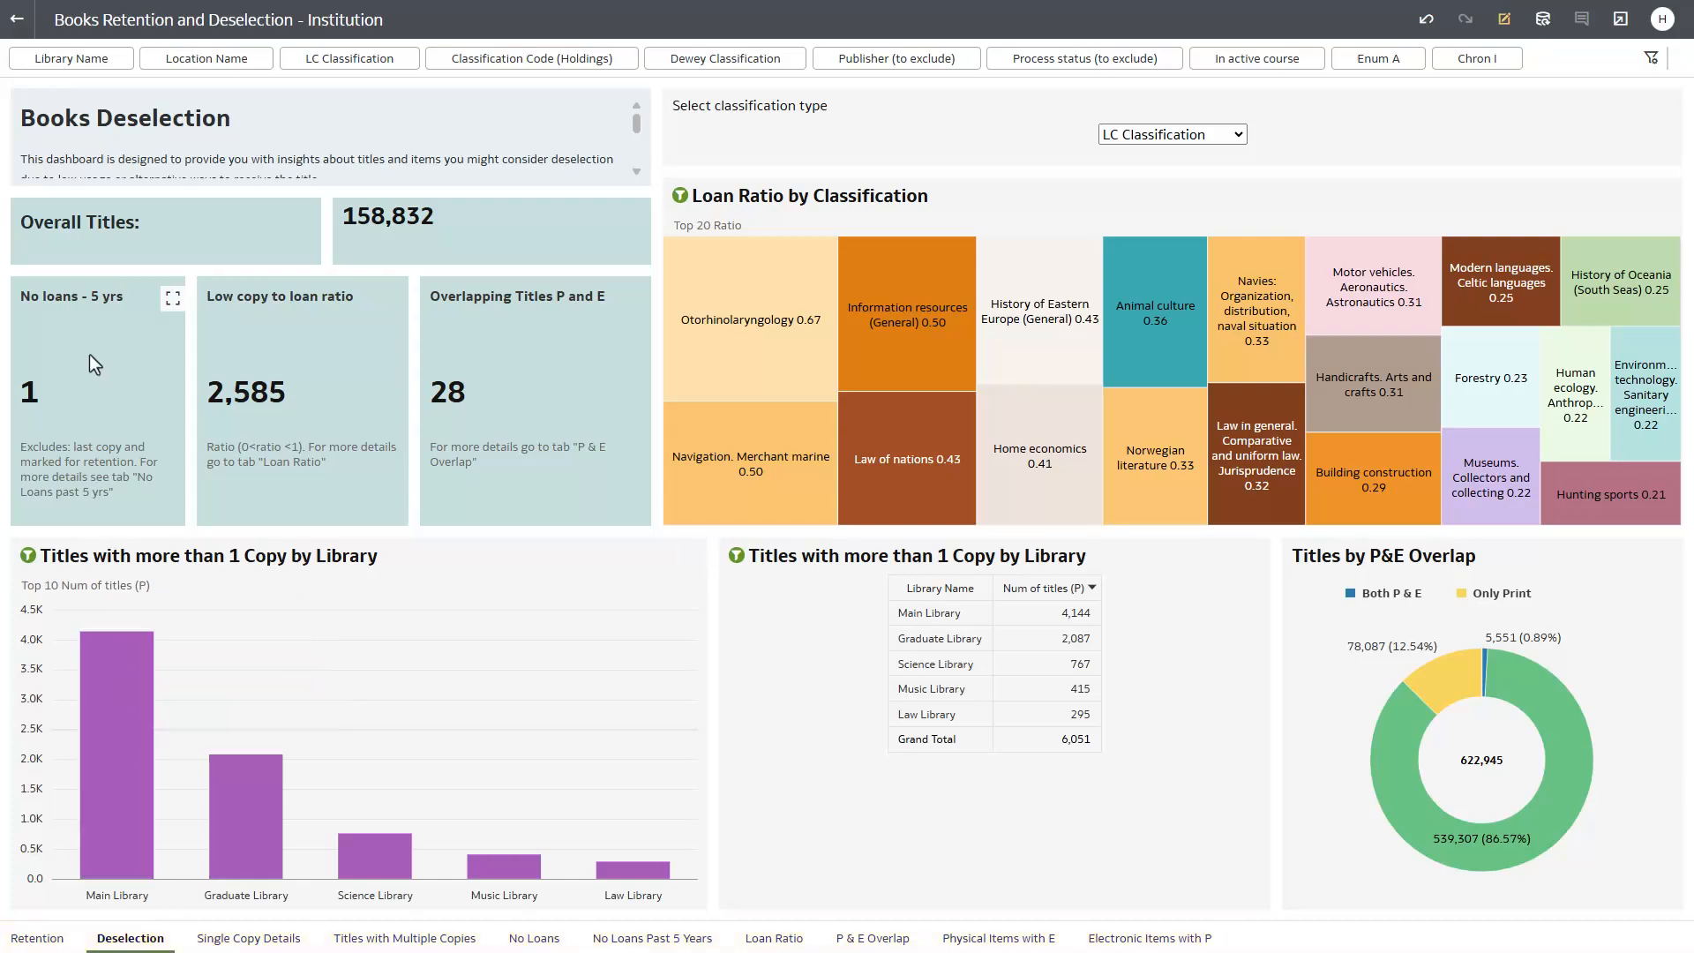
pyautogui.click(21, 37)
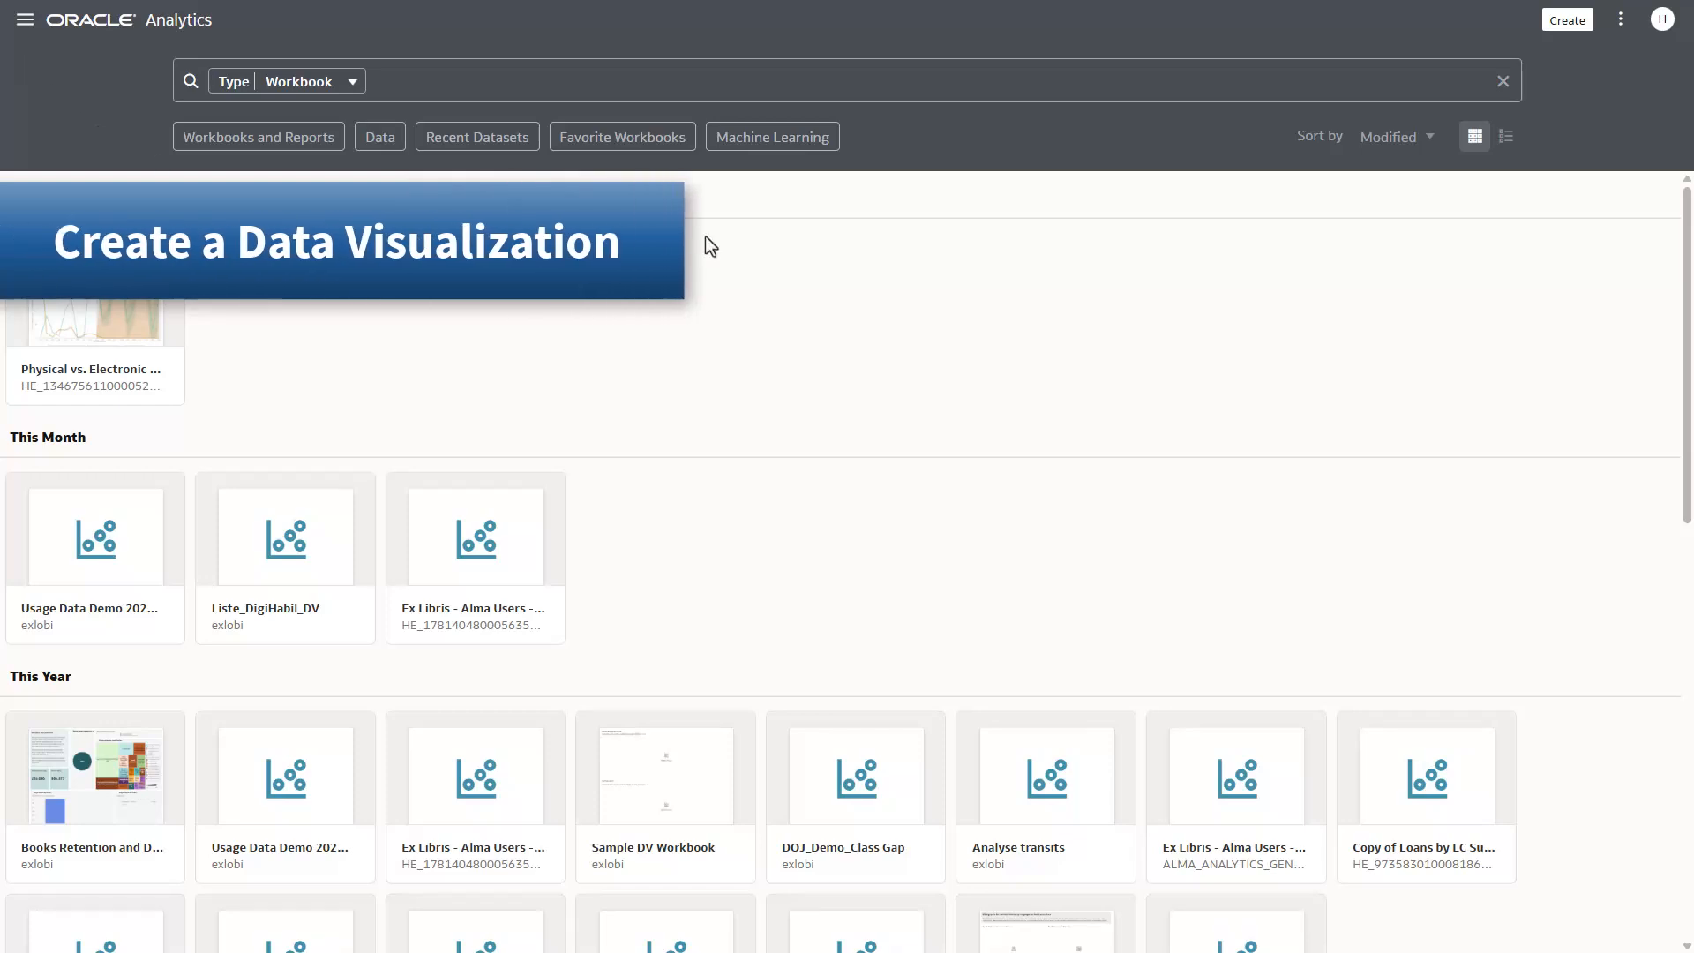
# - Create a new workbook based on the Funds Expenditure subject area
pyautogui.click(1558, 34)
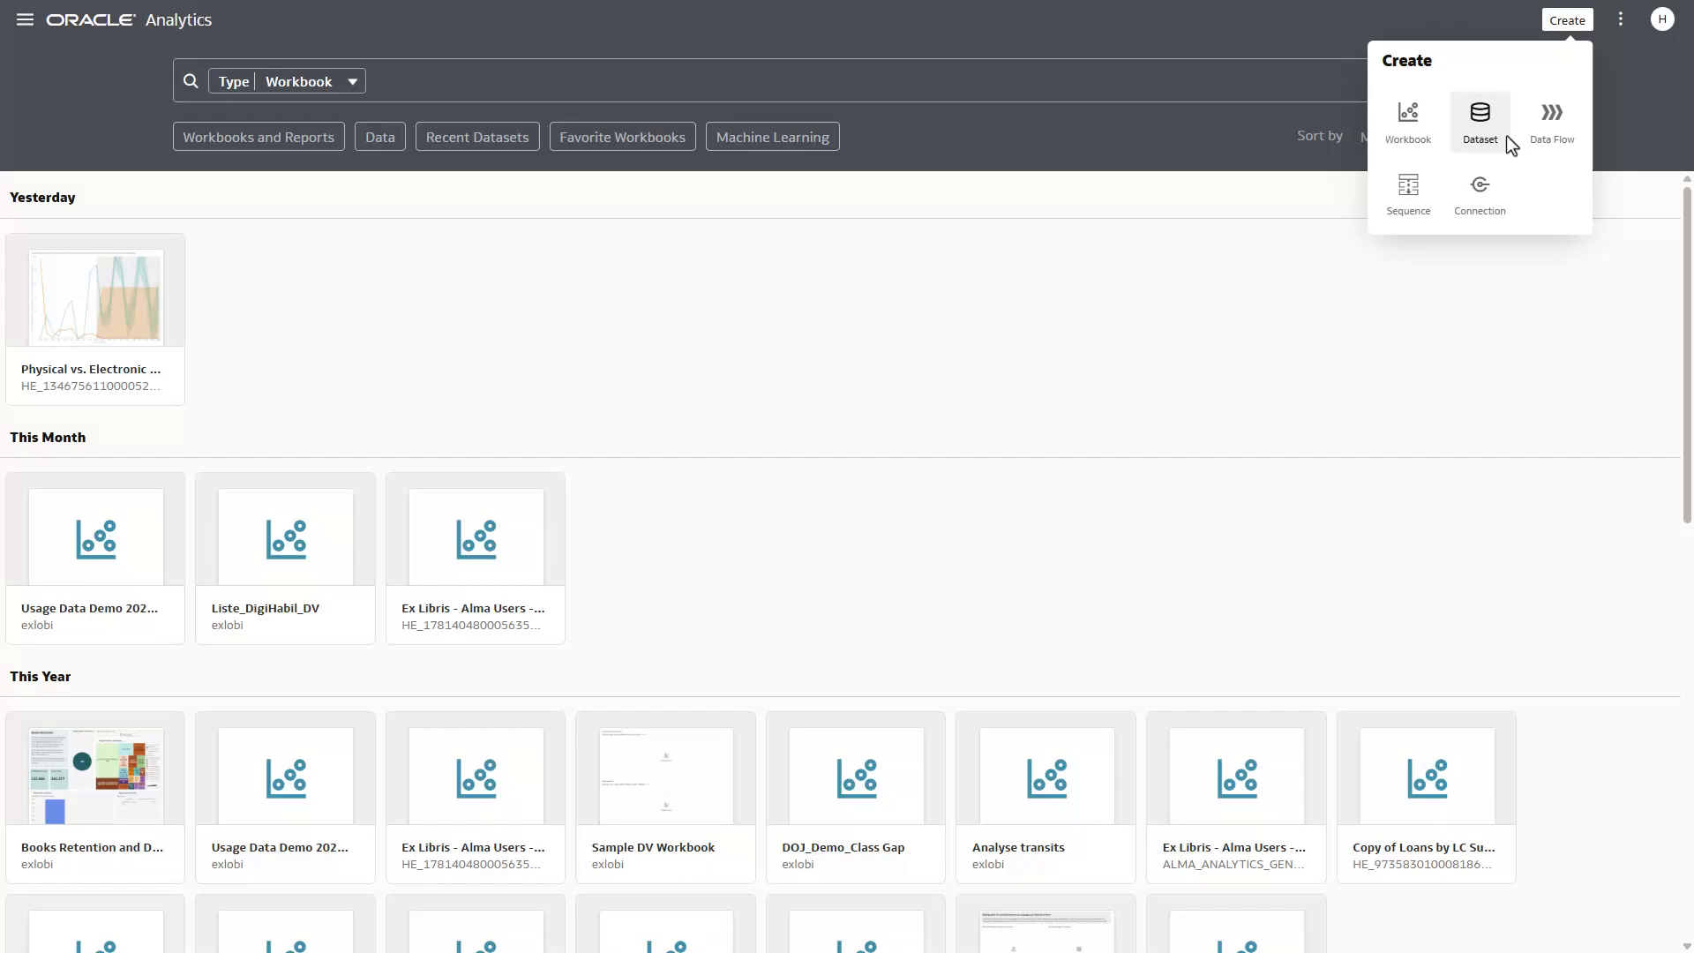
pyautogui.click(1437, 141)
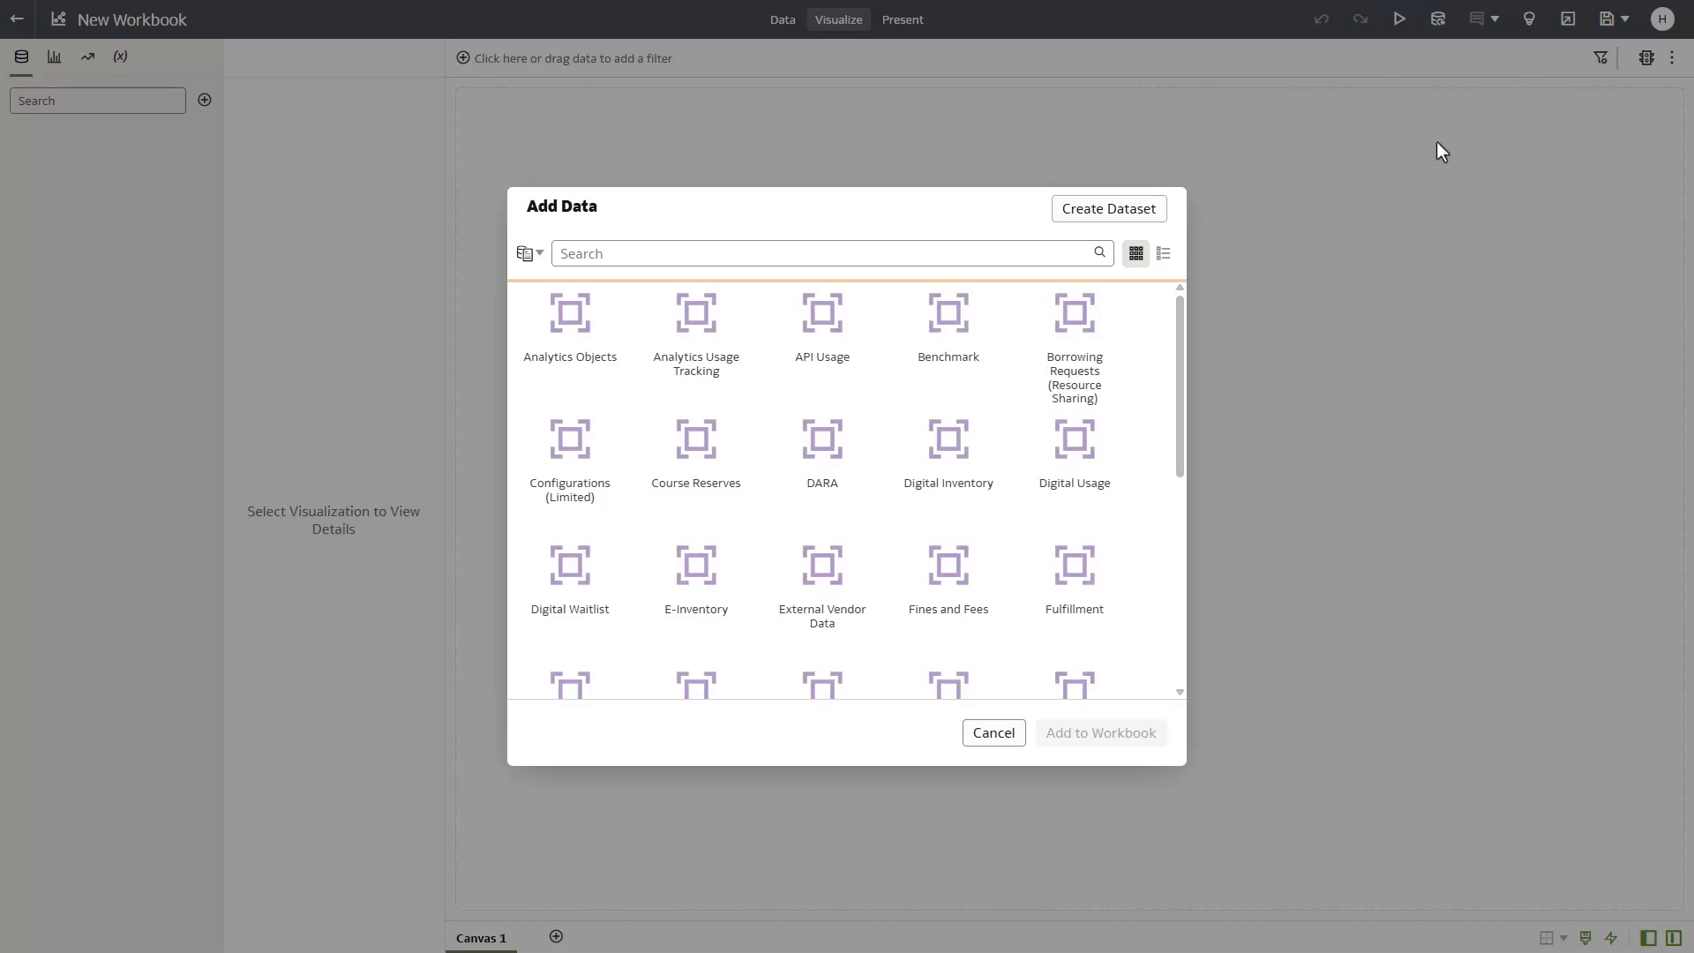
pyautogui.scroll(-3, 980, 446)
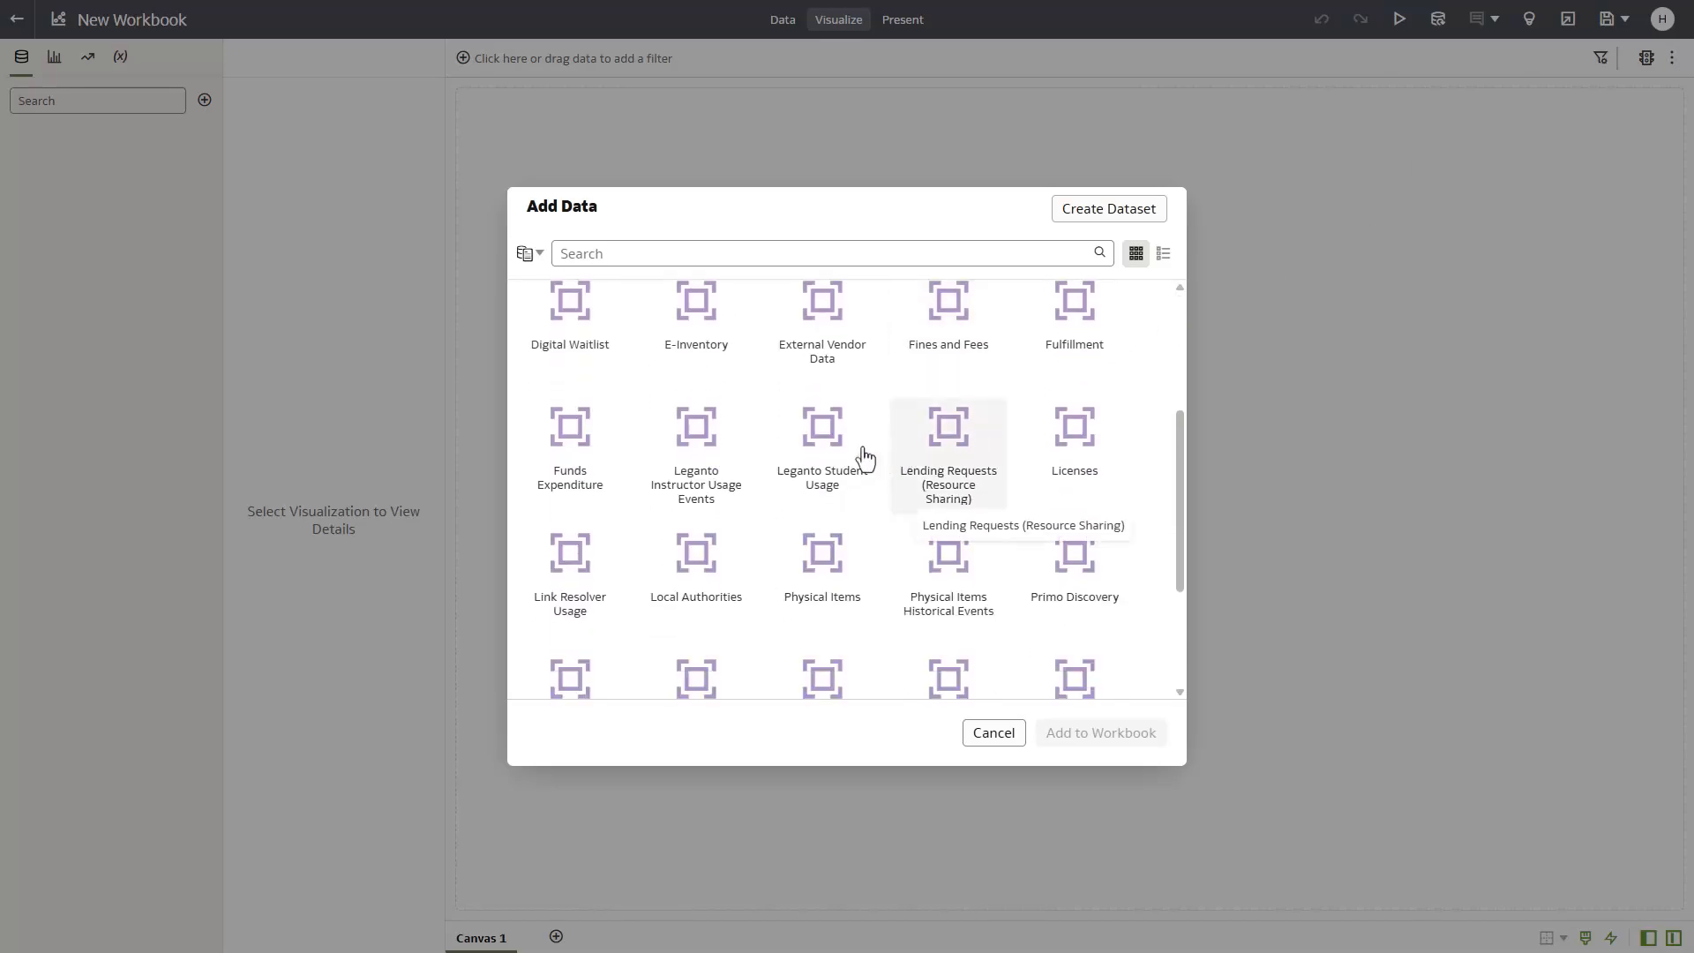
pyautogui.click(599, 462)
pyautogui.click(1102, 749)
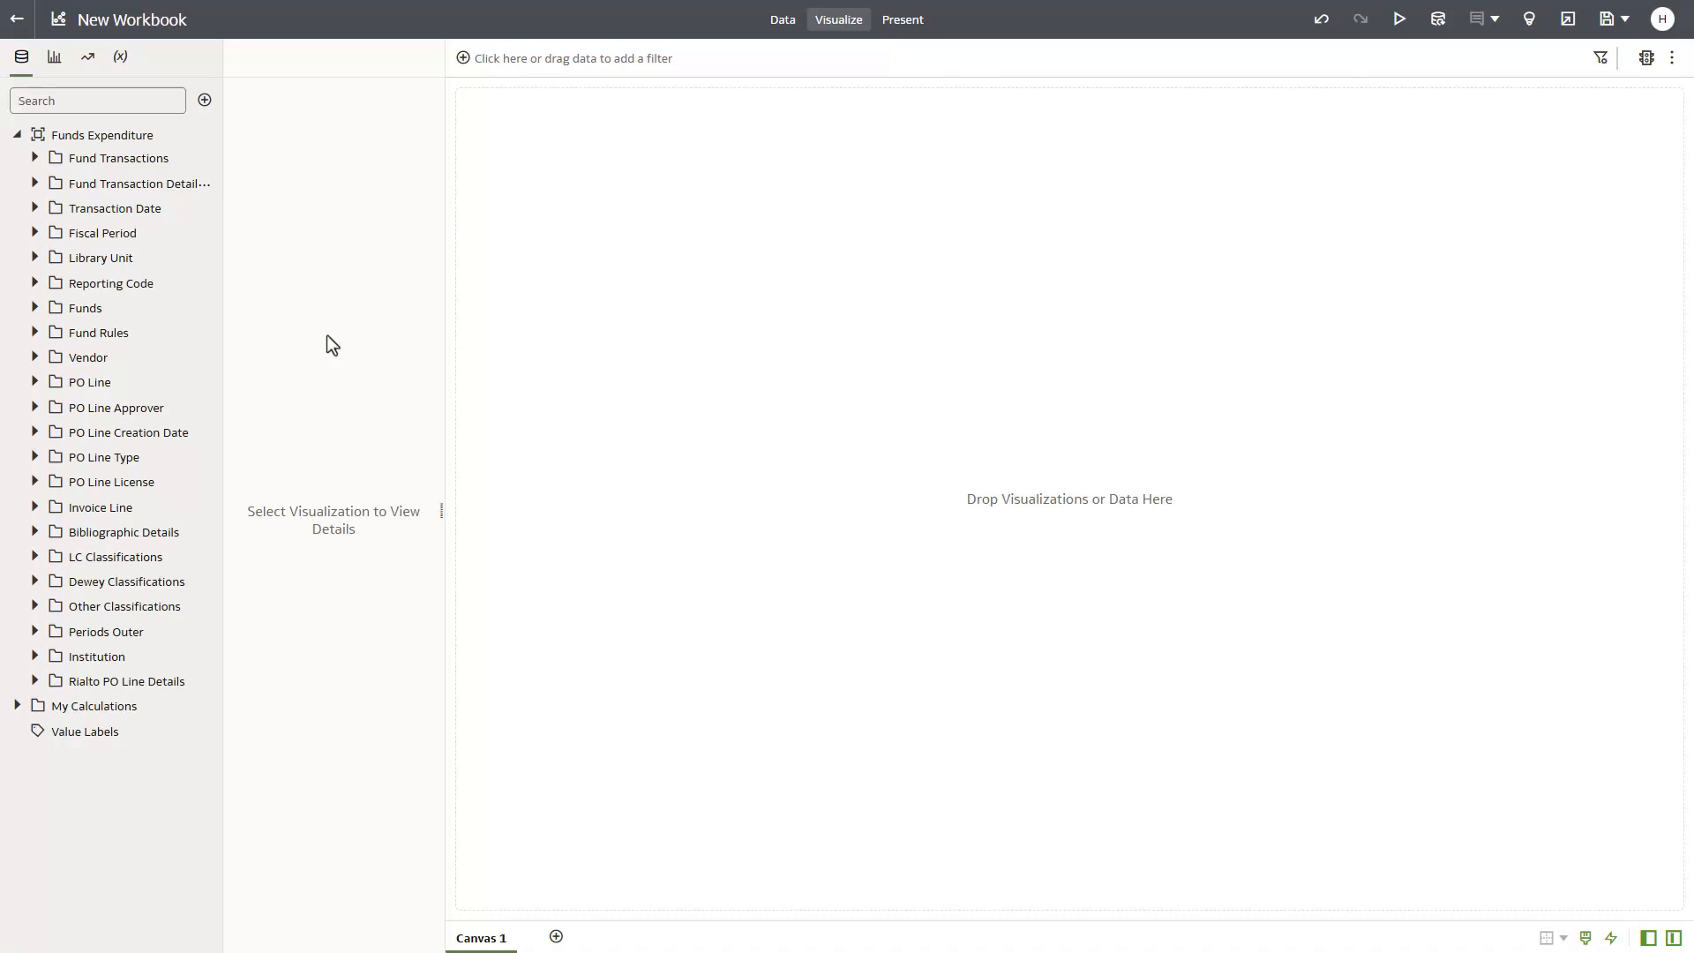
# - Rename the workbook as "Physical vs. Electronic Expenditures in Last Decade"
pyautogui.click(119, 20)
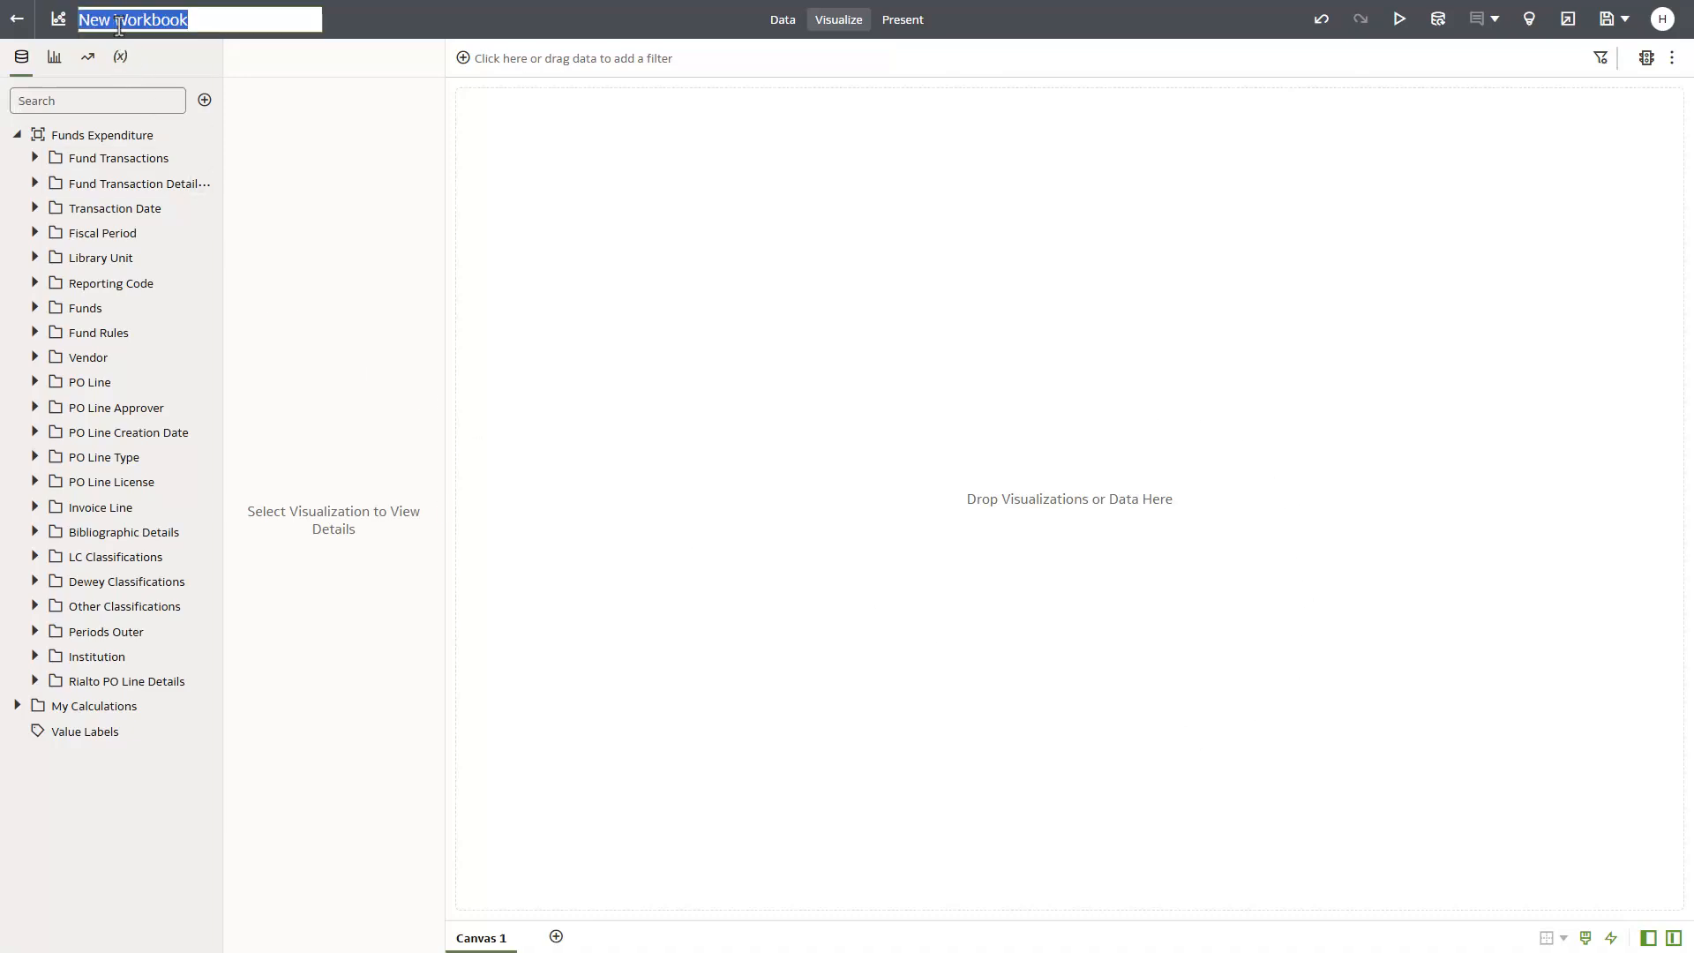
pyautogui.hotkey('ctrl', 'v')
pyautogui.press('Return')
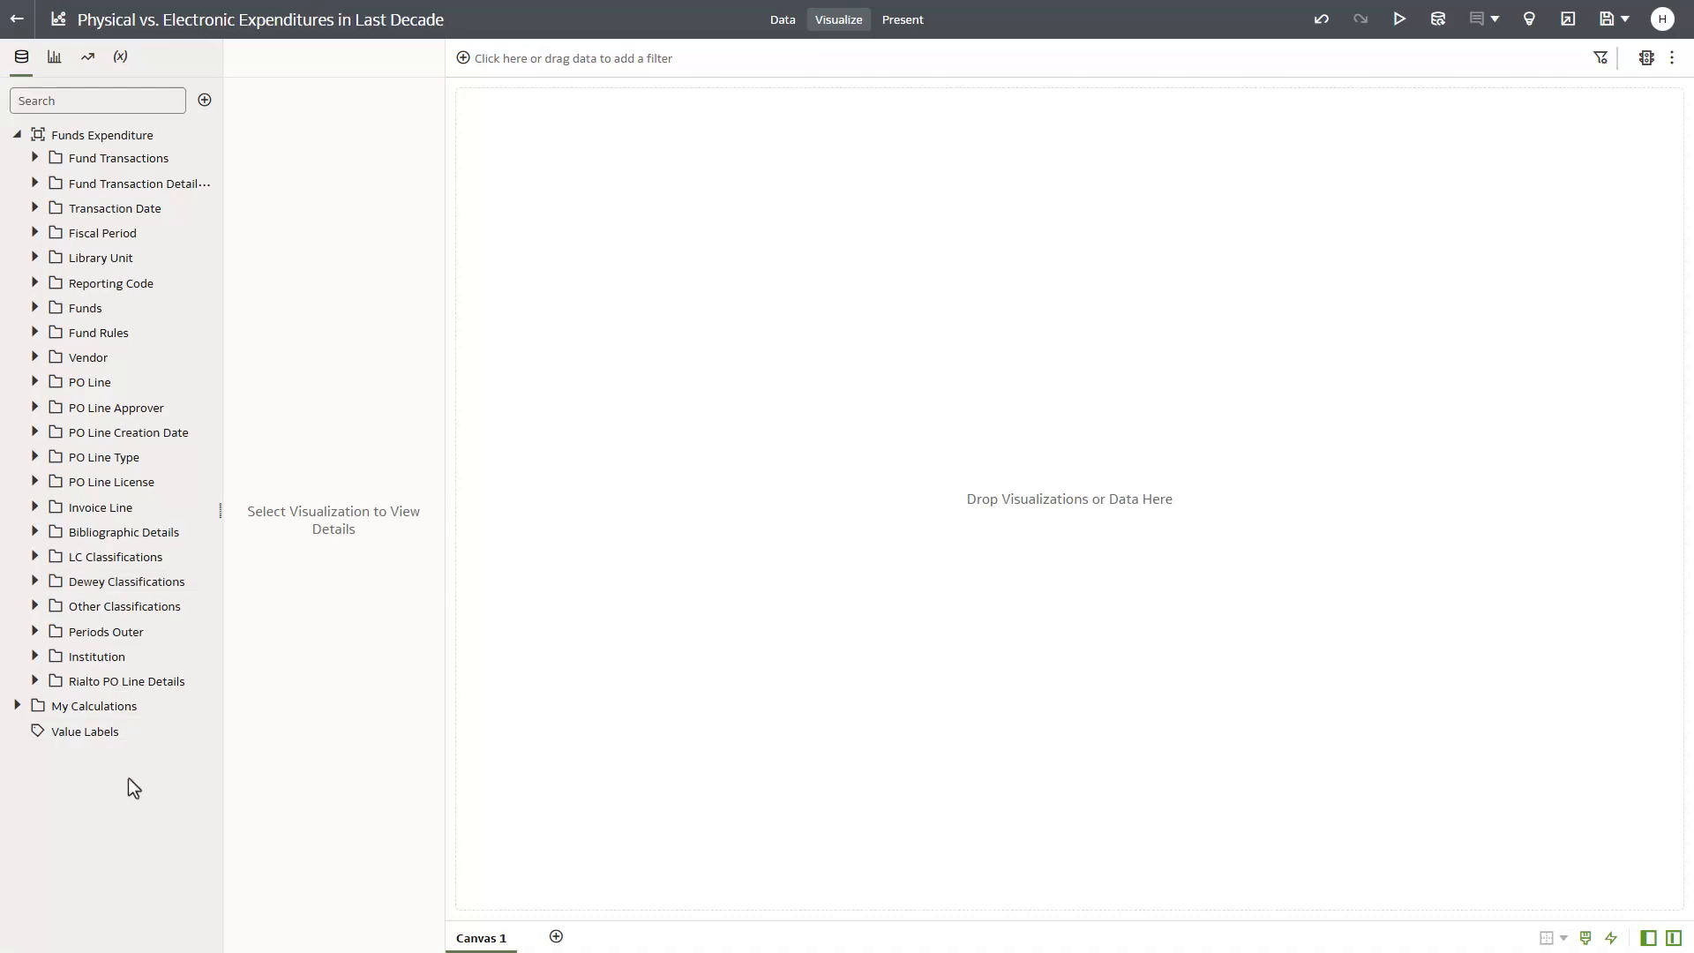
# - Add Transaction Expenditure Amount of type Electronic Format and of type Physical Format from Fund Transactions to the canvas as a visualization
pyautogui.click(35, 158)
pyautogui.moveTo(231, 249); pyautogui.dragTo(409, 276)
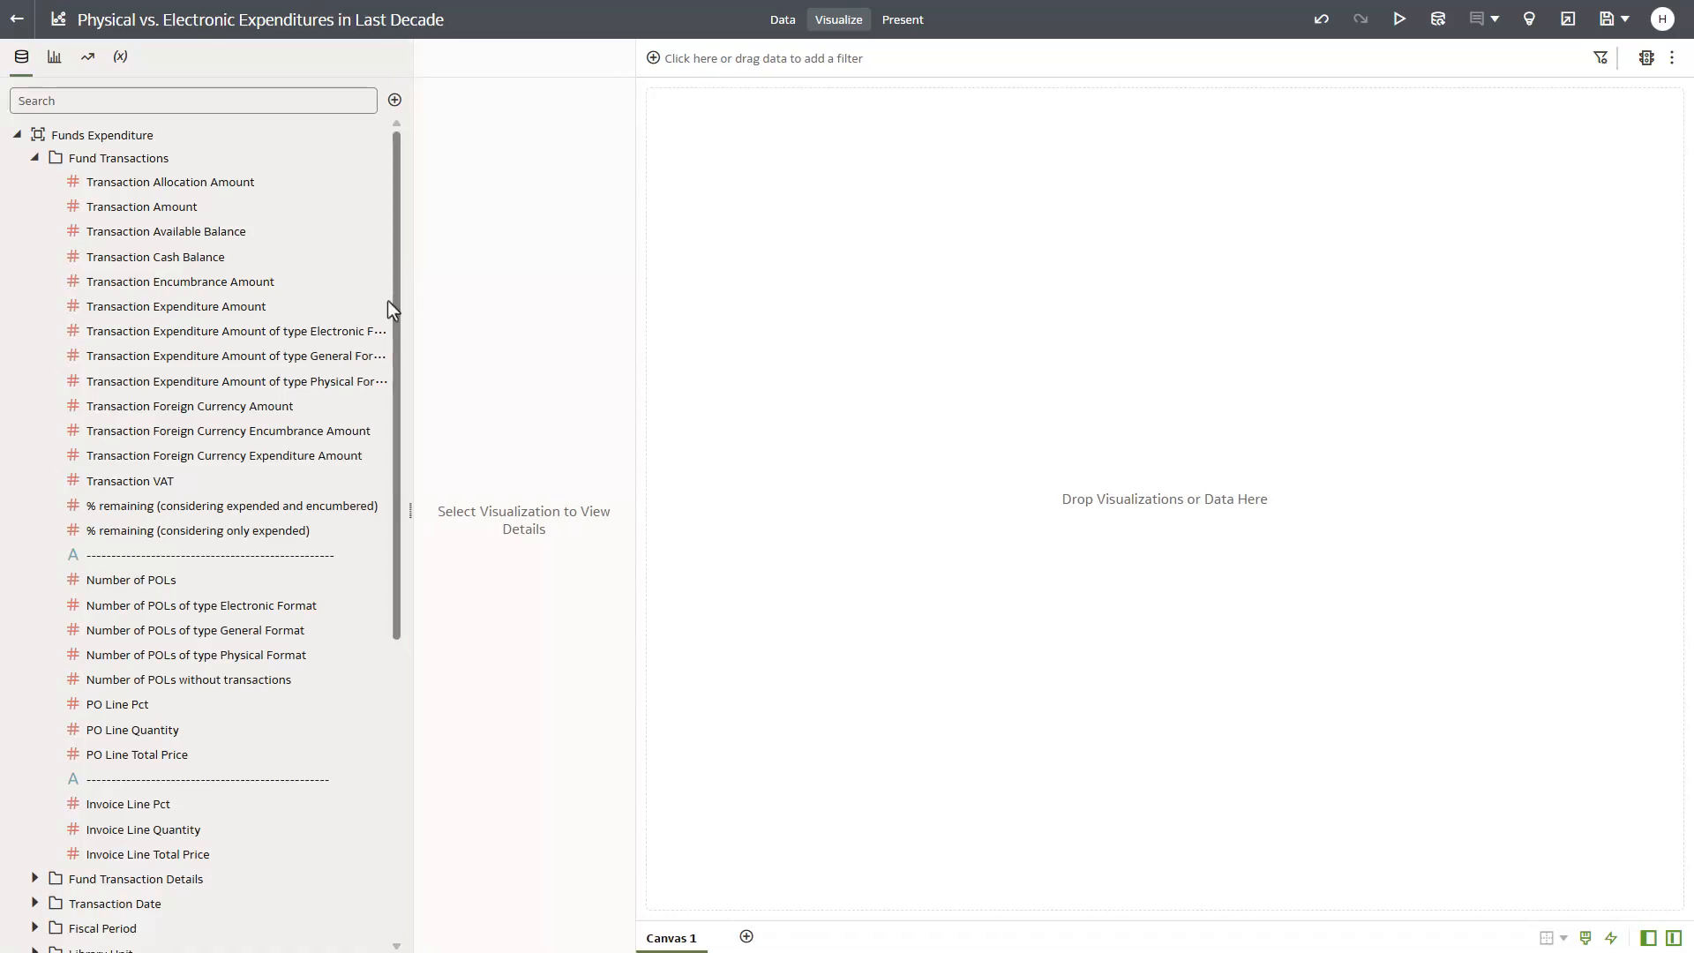
pyautogui.click(351, 333)
pyautogui.keyDown('ctrl'); pyautogui.click(337, 381); pyautogui.keyUp('ctrl')
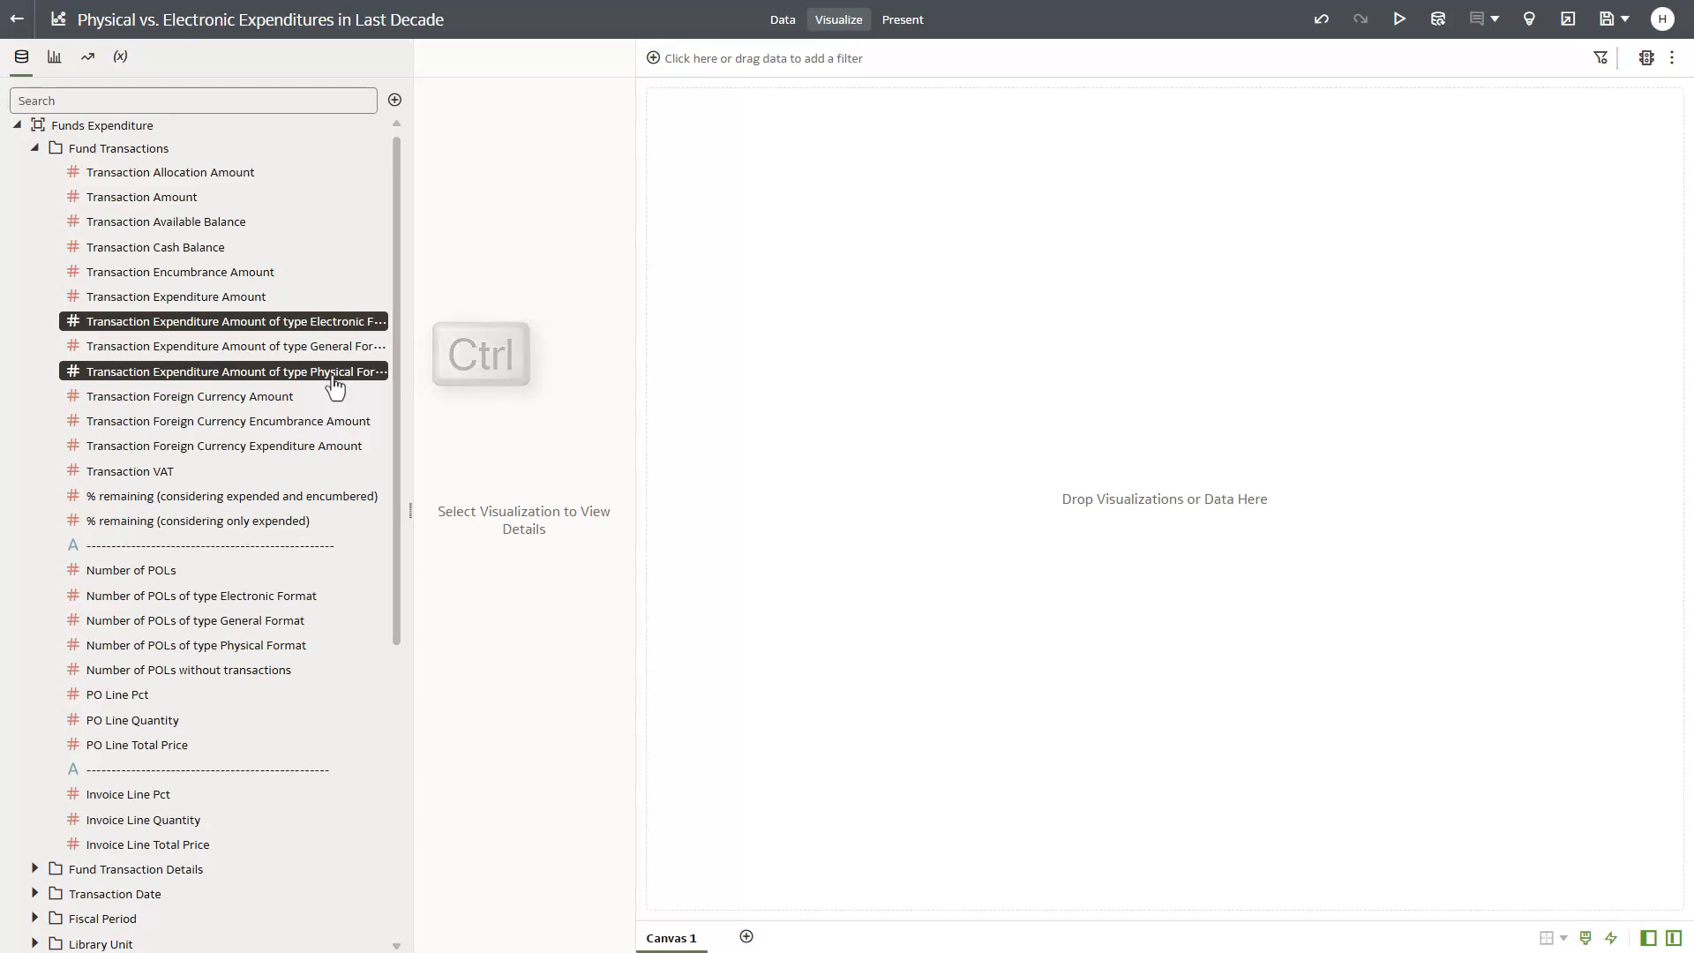
pyautogui.moveTo(1112, 560); pyautogui.dragTo(1207, 577)
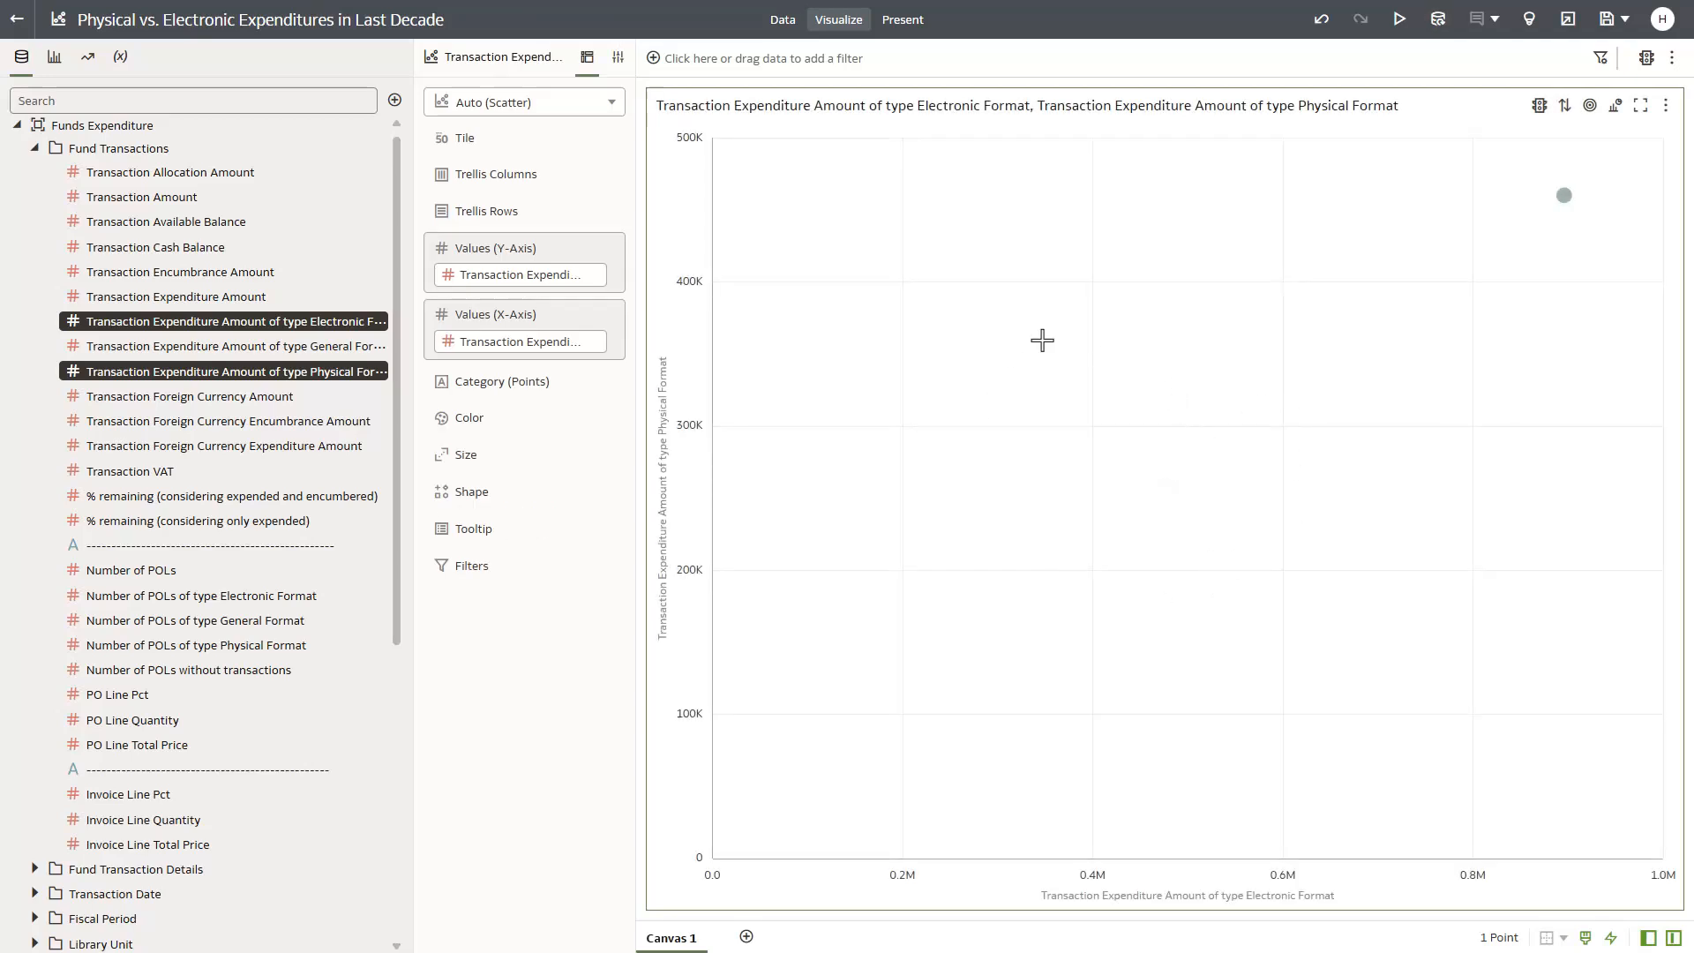
# - Change the visualization to a Donut chart and move the expenditure measure from Color to Values (Slice)
pyautogui.click(516, 112)
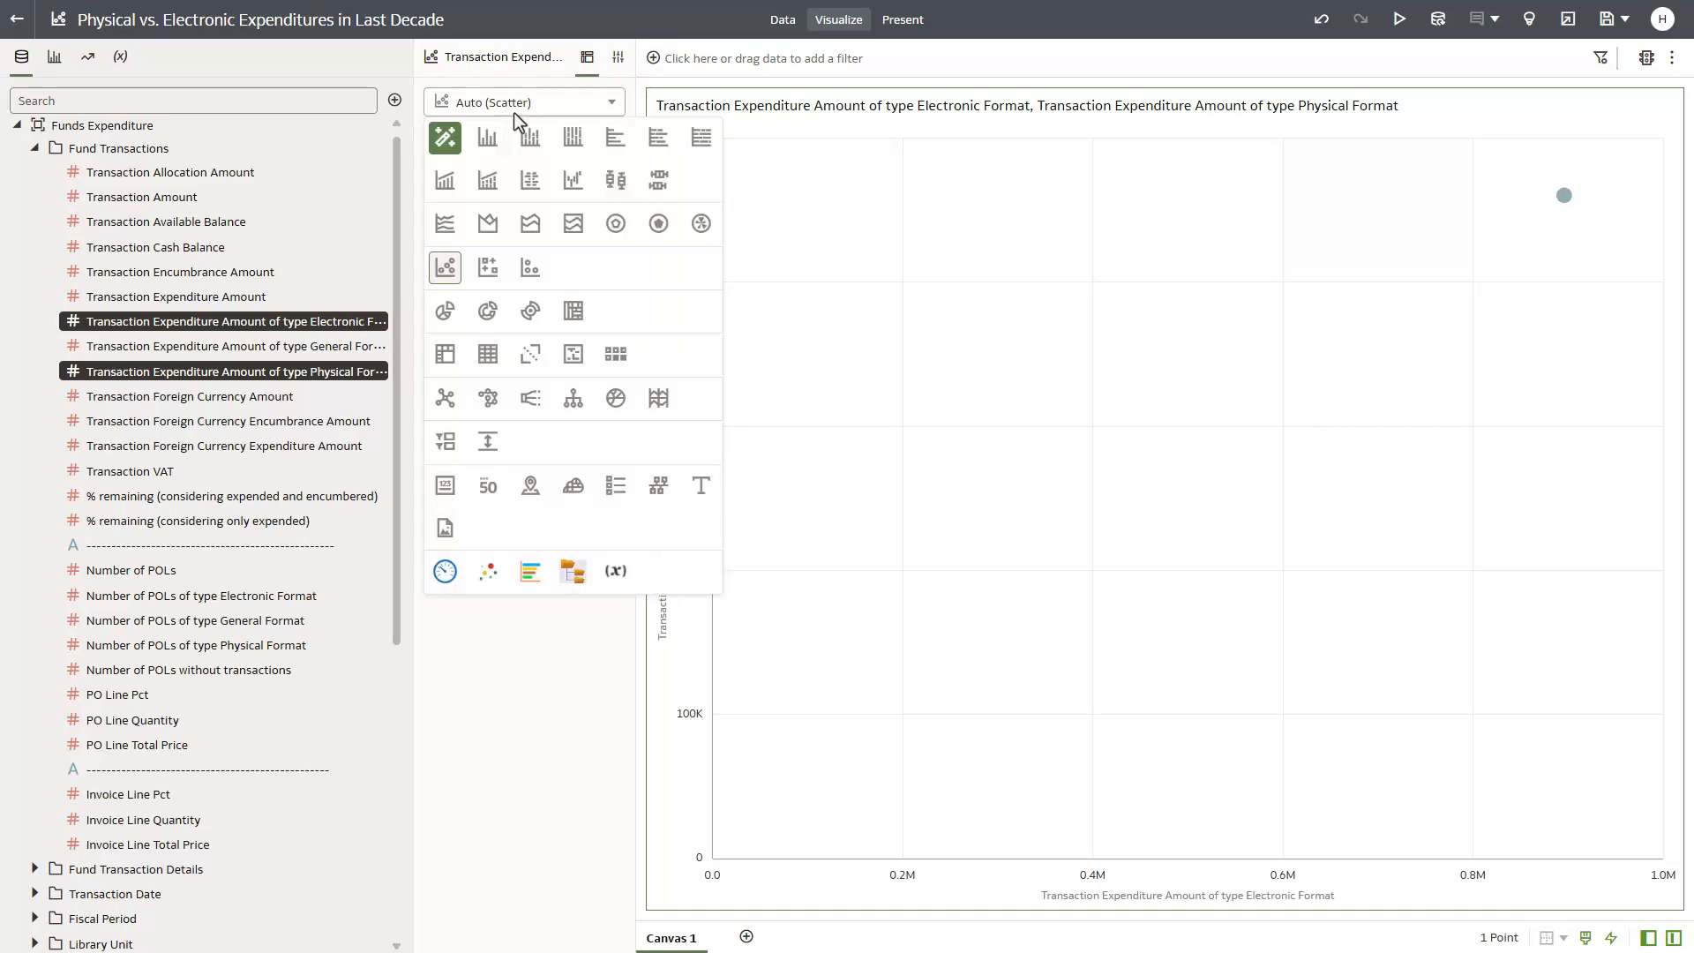
pyautogui.click(487, 314)
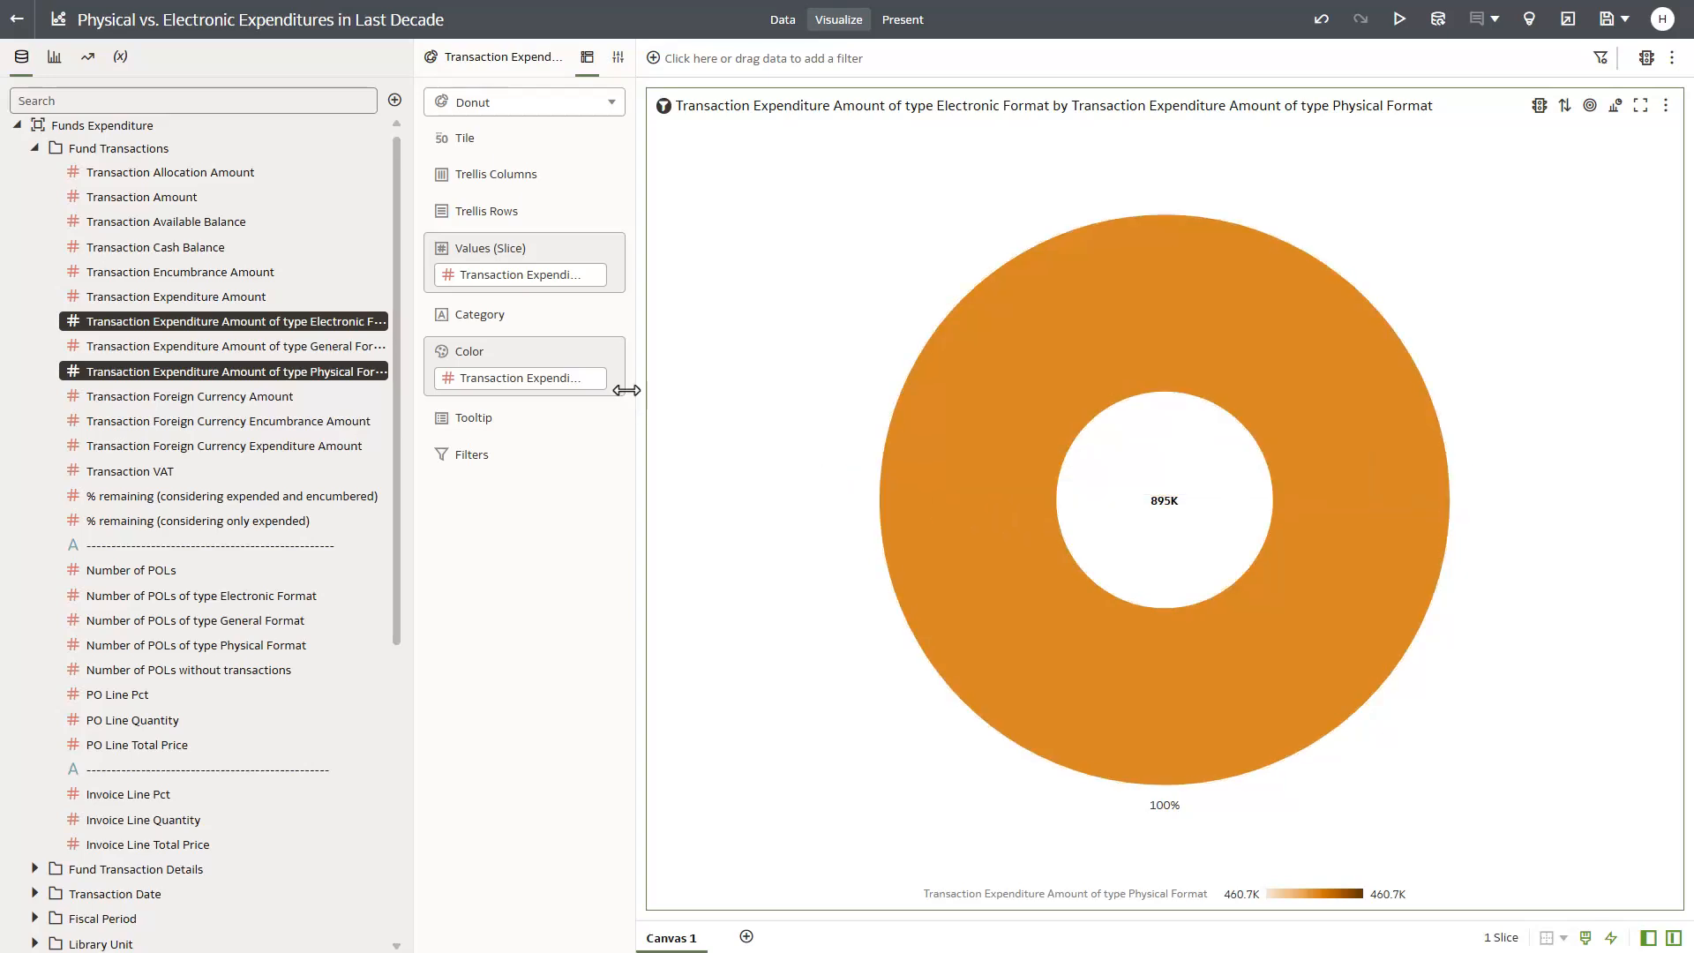
pyautogui.moveTo(594, 378); pyautogui.dragTo(587, 256)
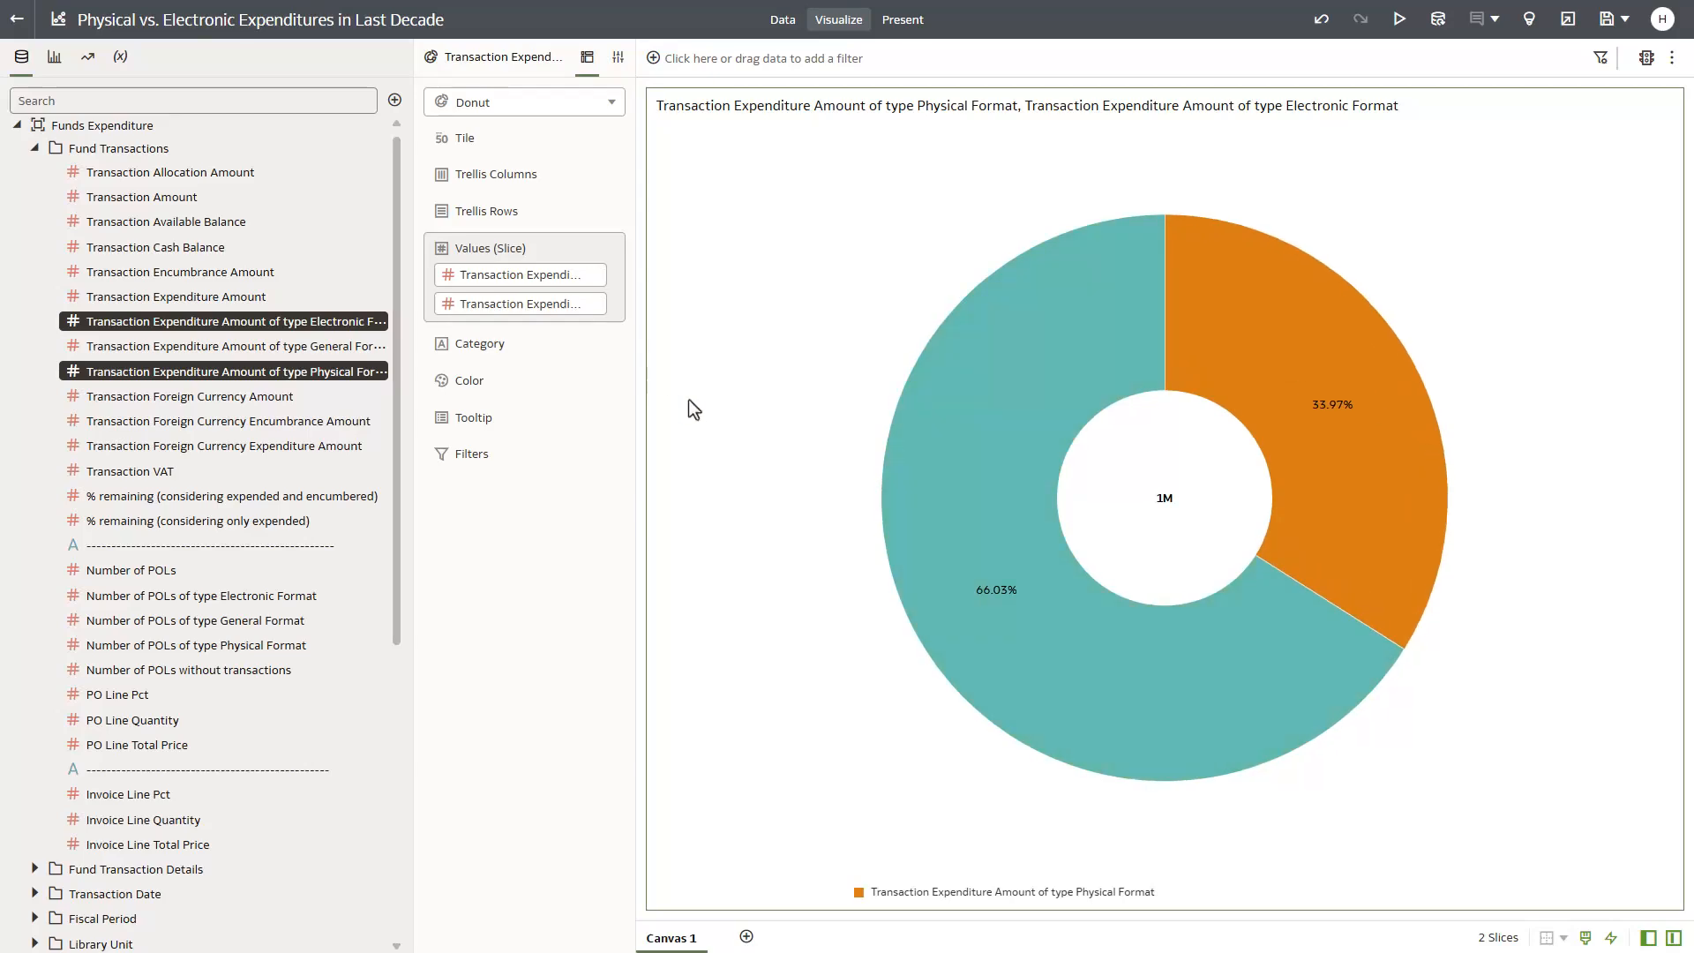
pyautogui.moveTo(1432, 582)
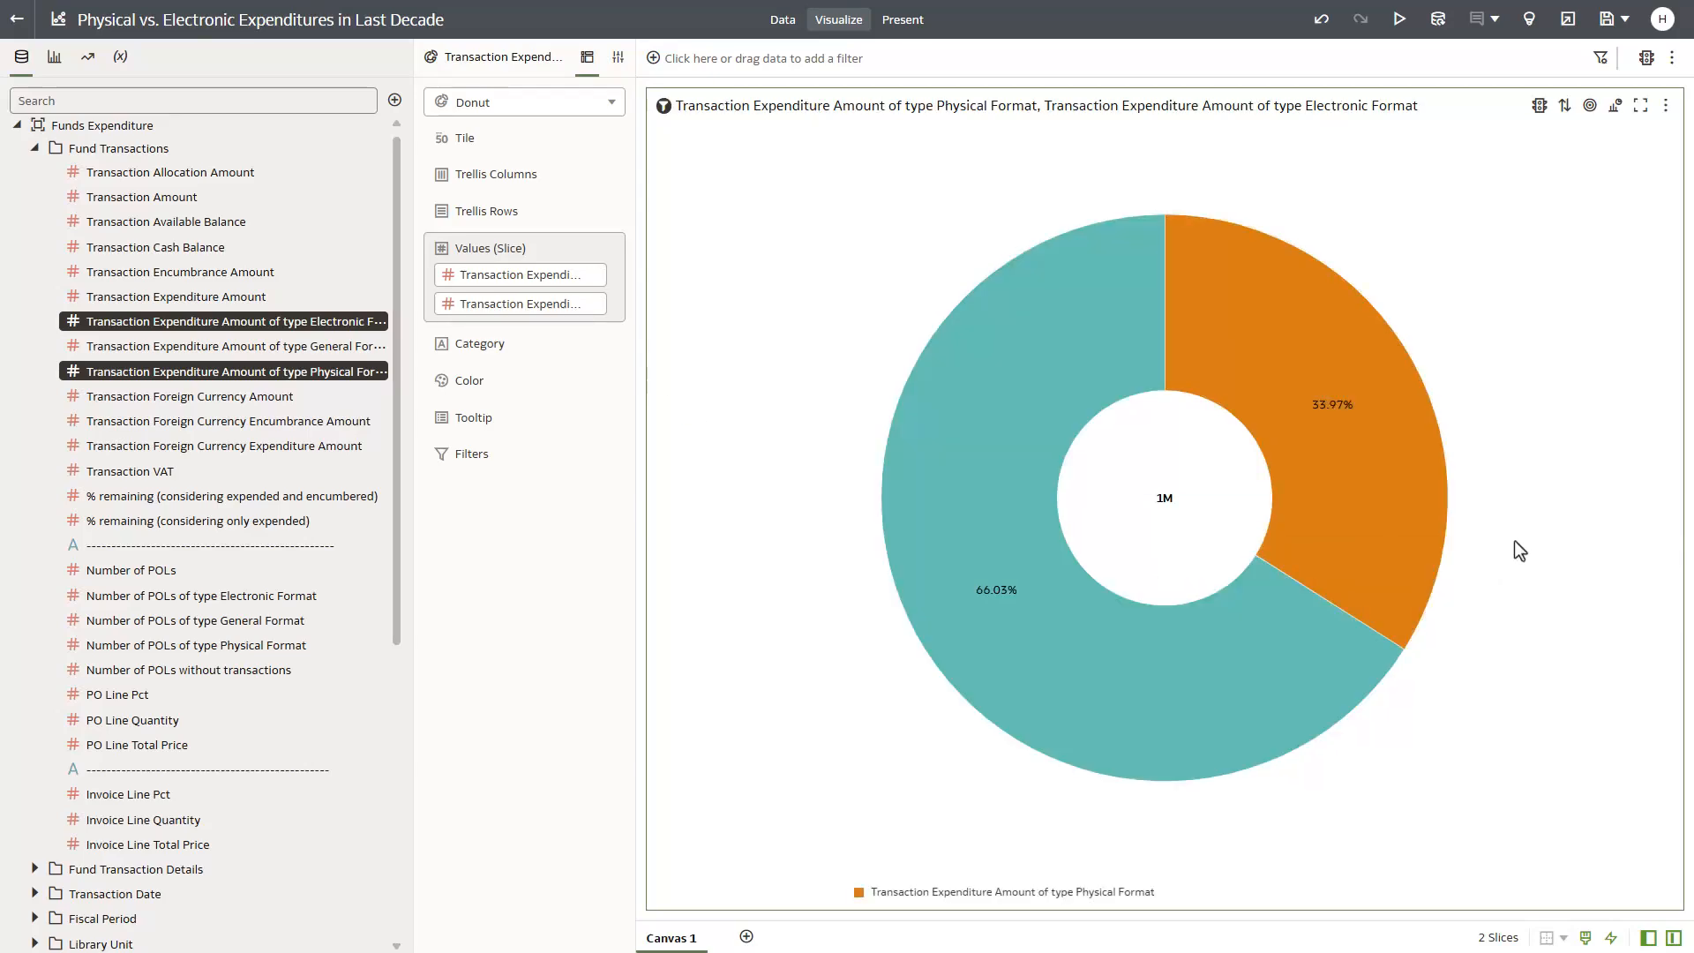
# - Add Transaction Date Year from the Transaction Date folder to the donut chart
pyautogui.scroll(-5, 253, 702)
pyautogui.click(35, 452)
pyautogui.moveTo(154, 650); pyautogui.dragTo(1017, 654)
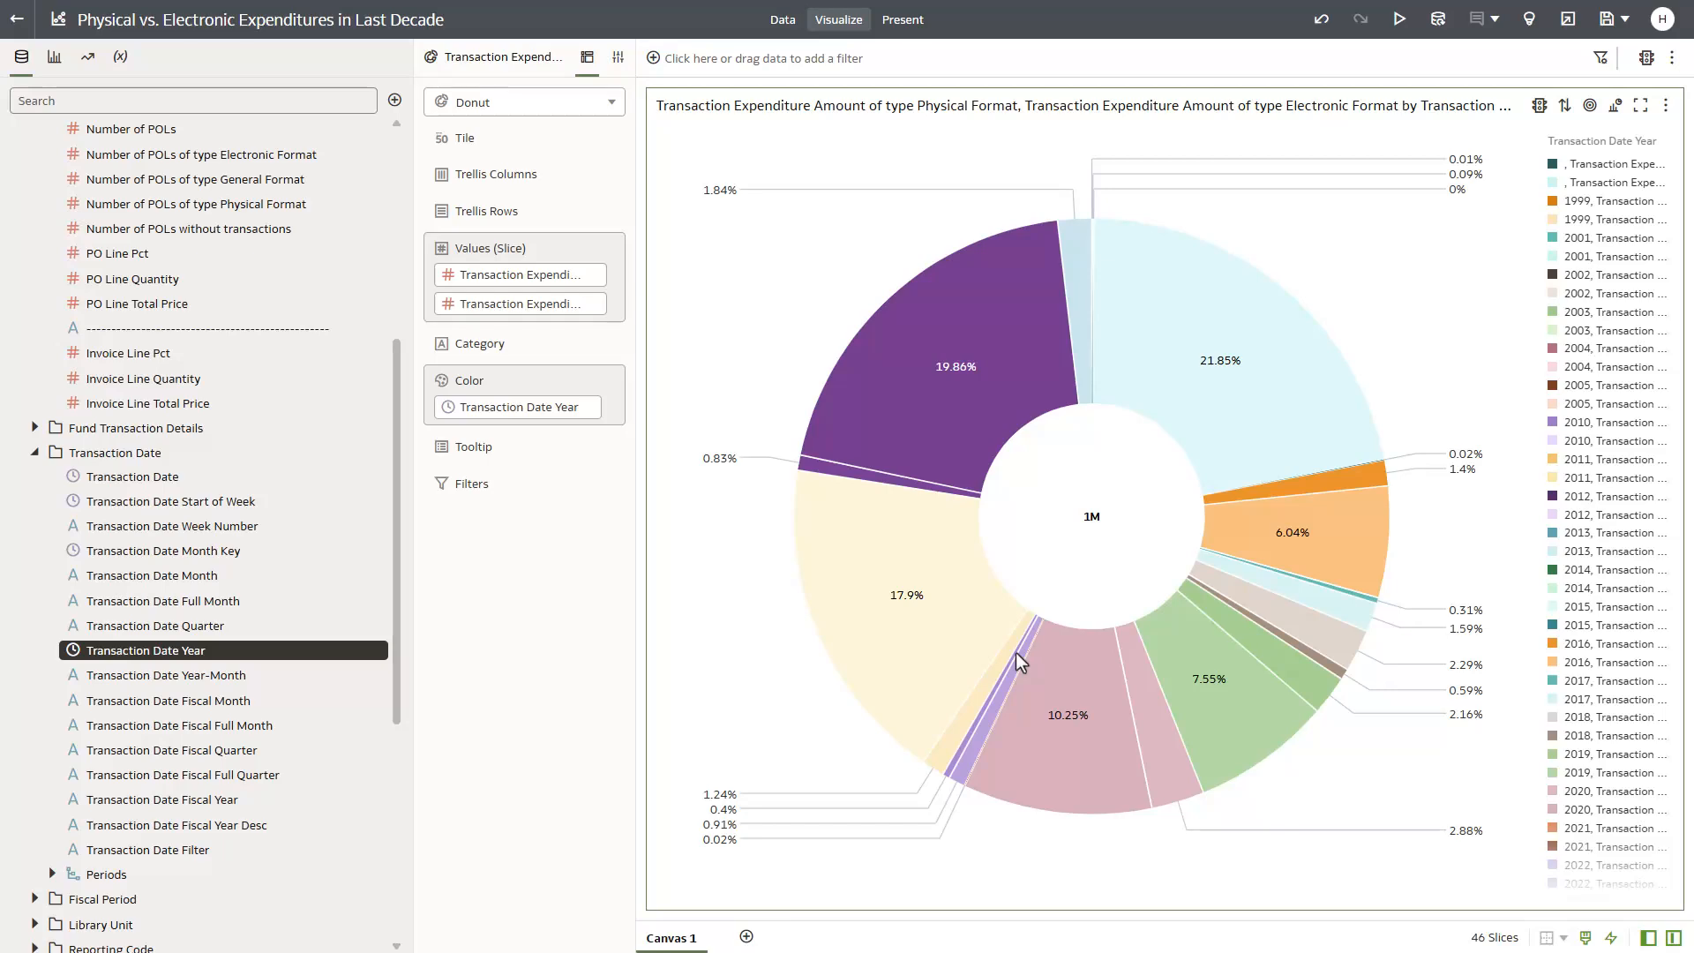
# - Change the visualization to a Line chart and move Transaction Date Year from Color to Category (X-Axis)
pyautogui.click(613, 103)
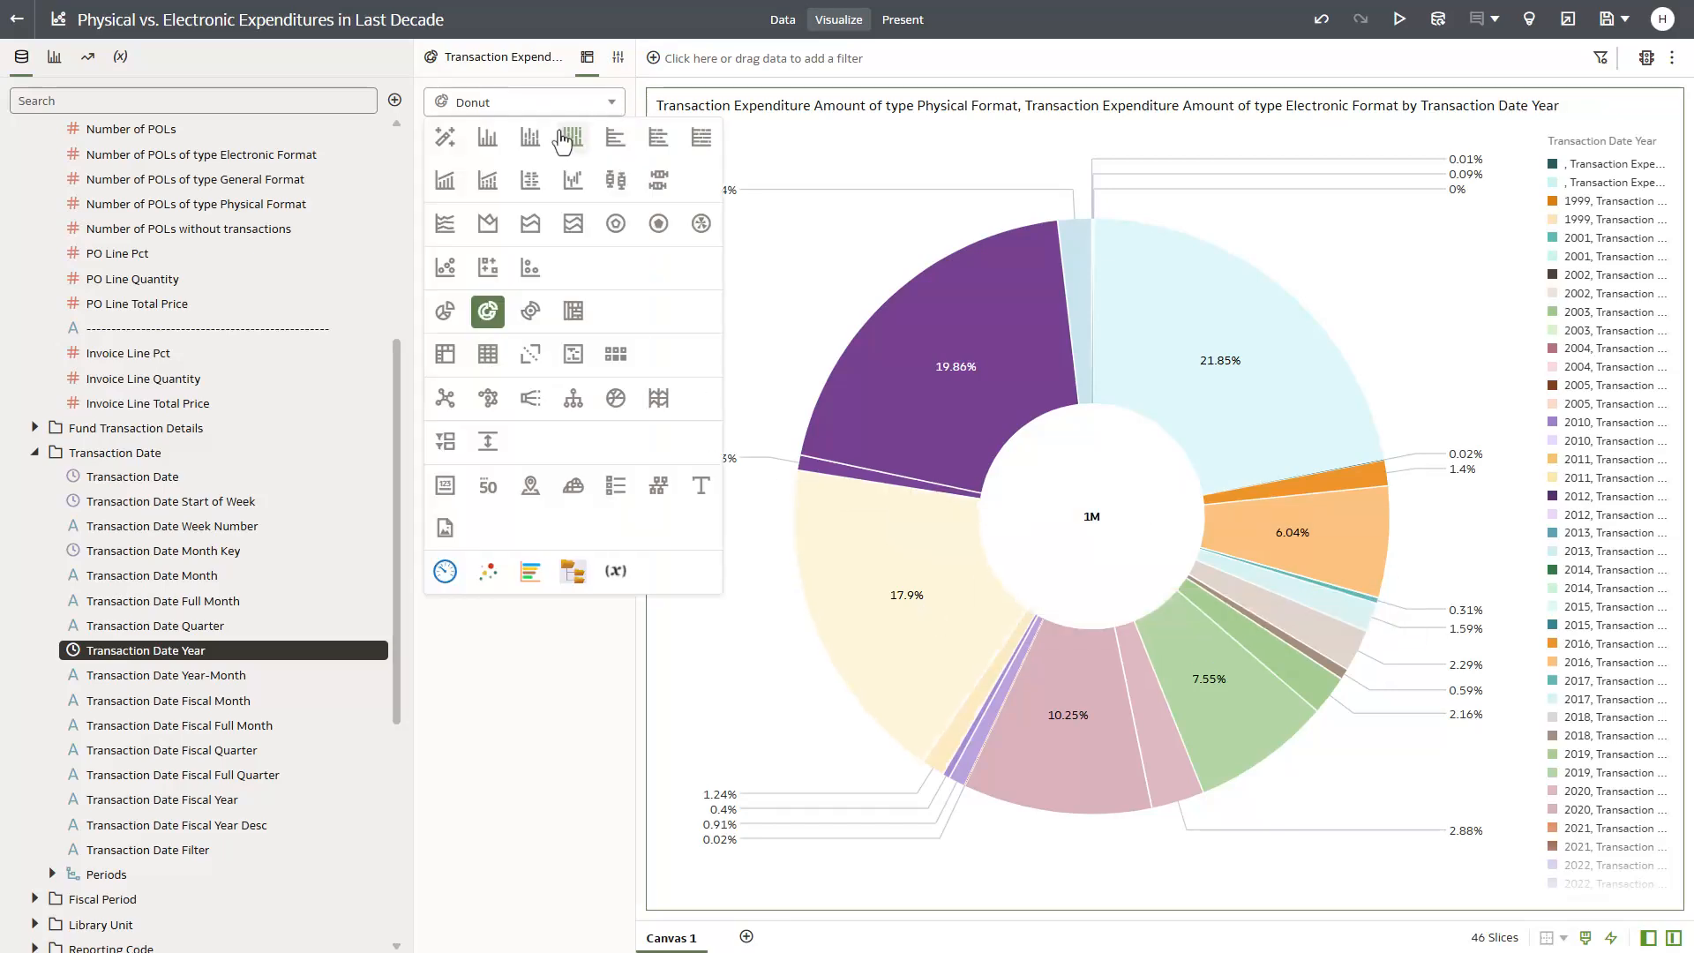
pyautogui.click(450, 225)
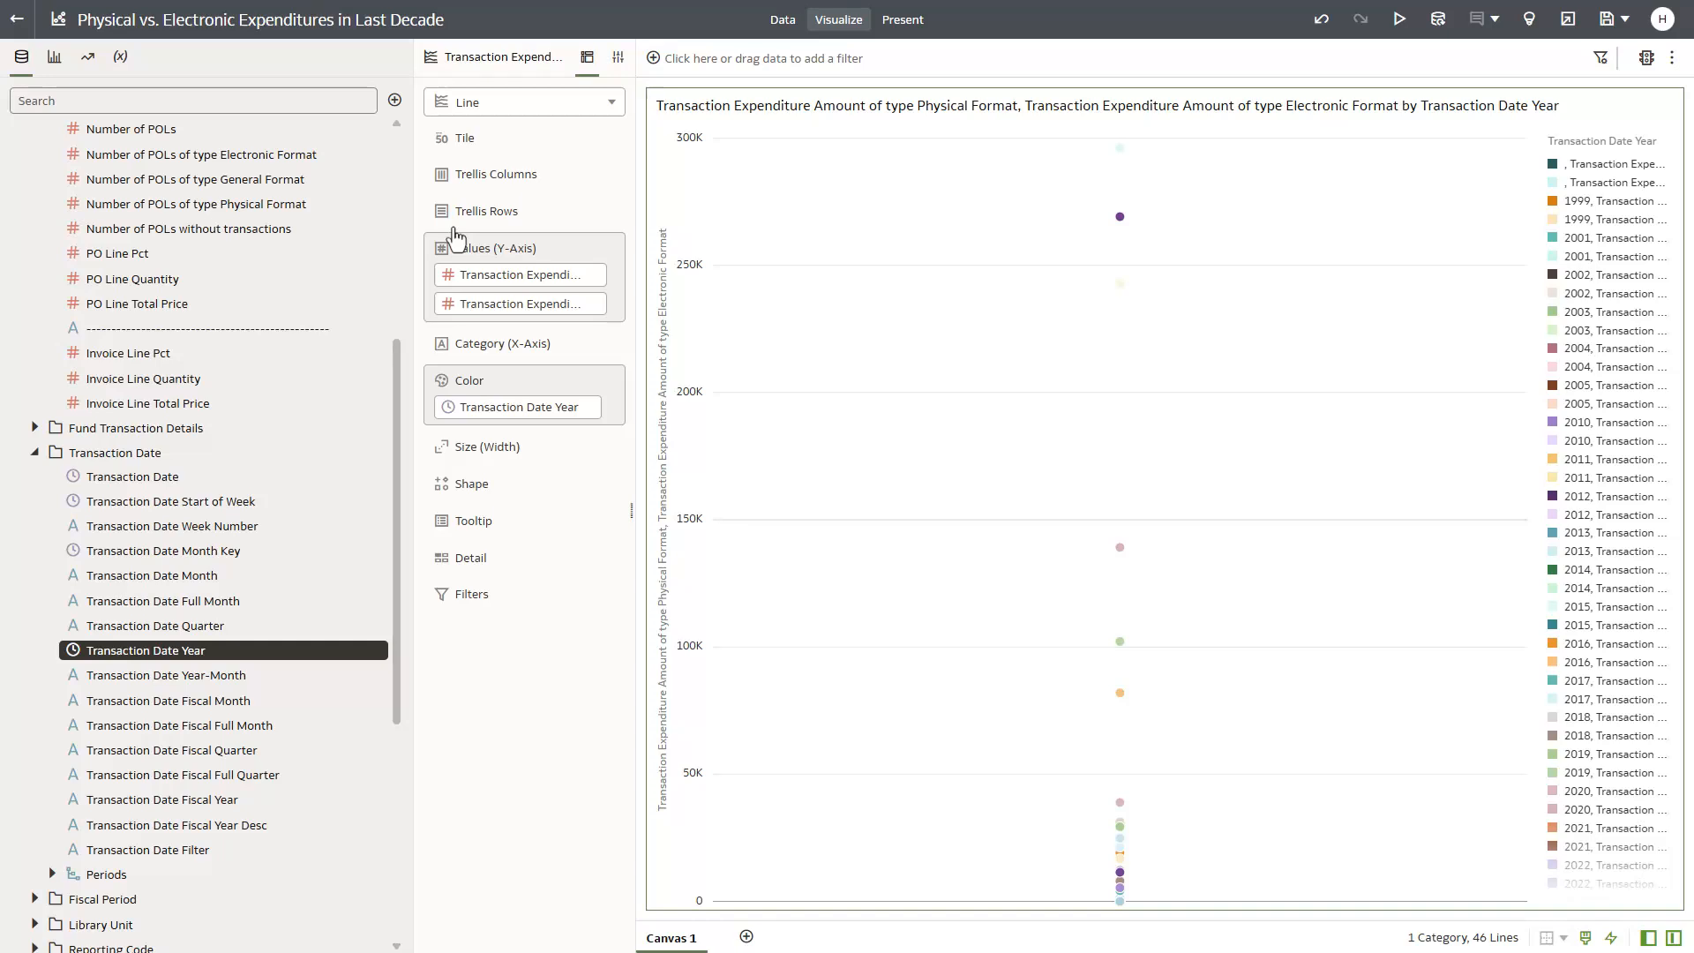
pyautogui.moveTo(541, 406); pyautogui.dragTo(522, 346)
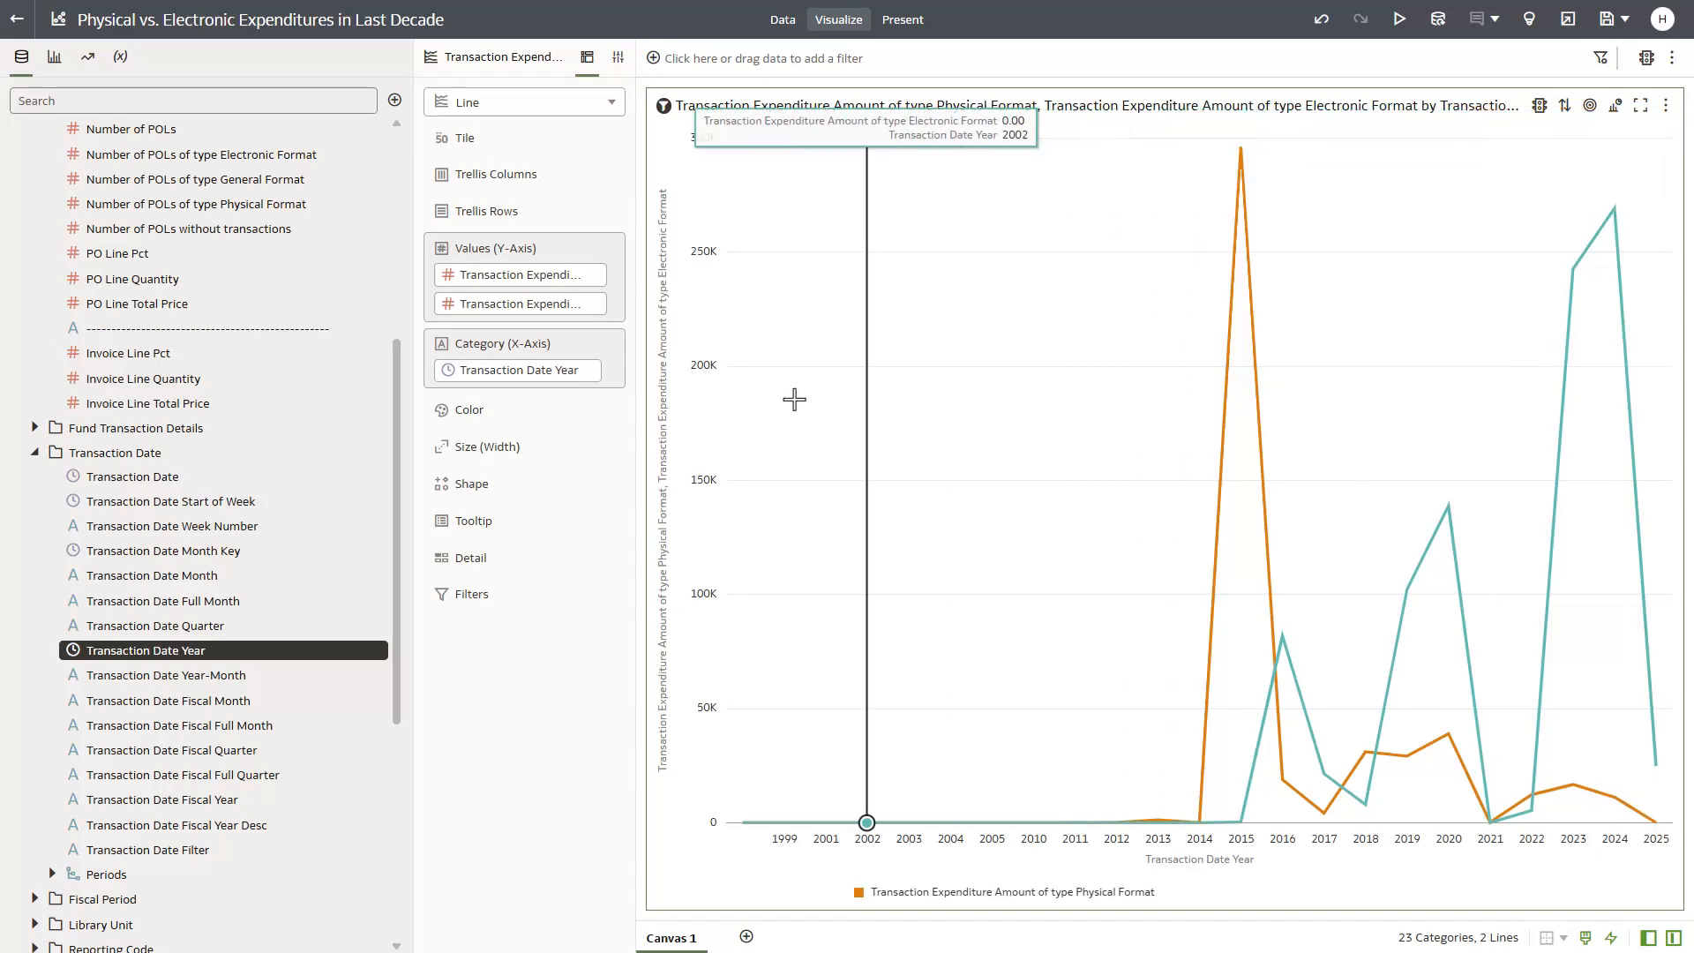
# - Add a Transaction Date Year filter to the canvas and limit it to the years 2015 through 2024
pyautogui.moveTo(567, 375); pyautogui.dragTo(782, 71)
pyautogui.scroll(-5, 776, 269)
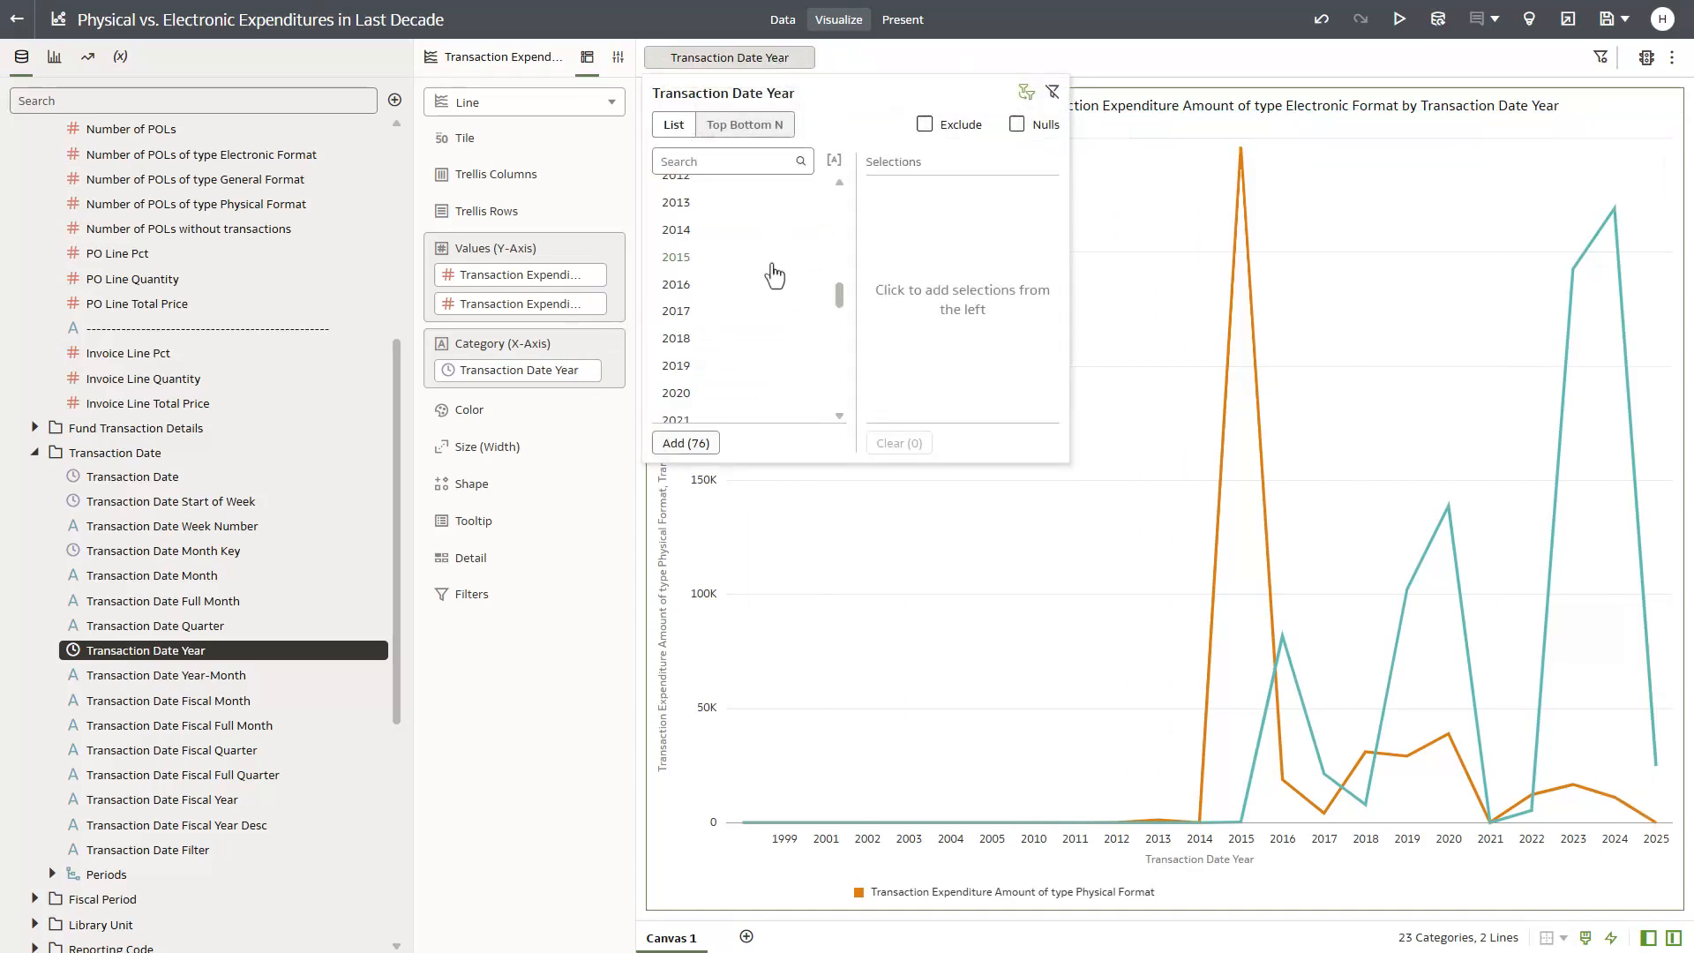
pyautogui.click(690, 257)
pyautogui.click(690, 258)
pyautogui.click(690, 258)
pyautogui.click(690, 258)
pyautogui.click(690, 258)
pyautogui.click(690, 258)
pyautogui.click(690, 257)
pyautogui.click(690, 258)
pyautogui.click(691, 258)
pyautogui.click(690, 257)
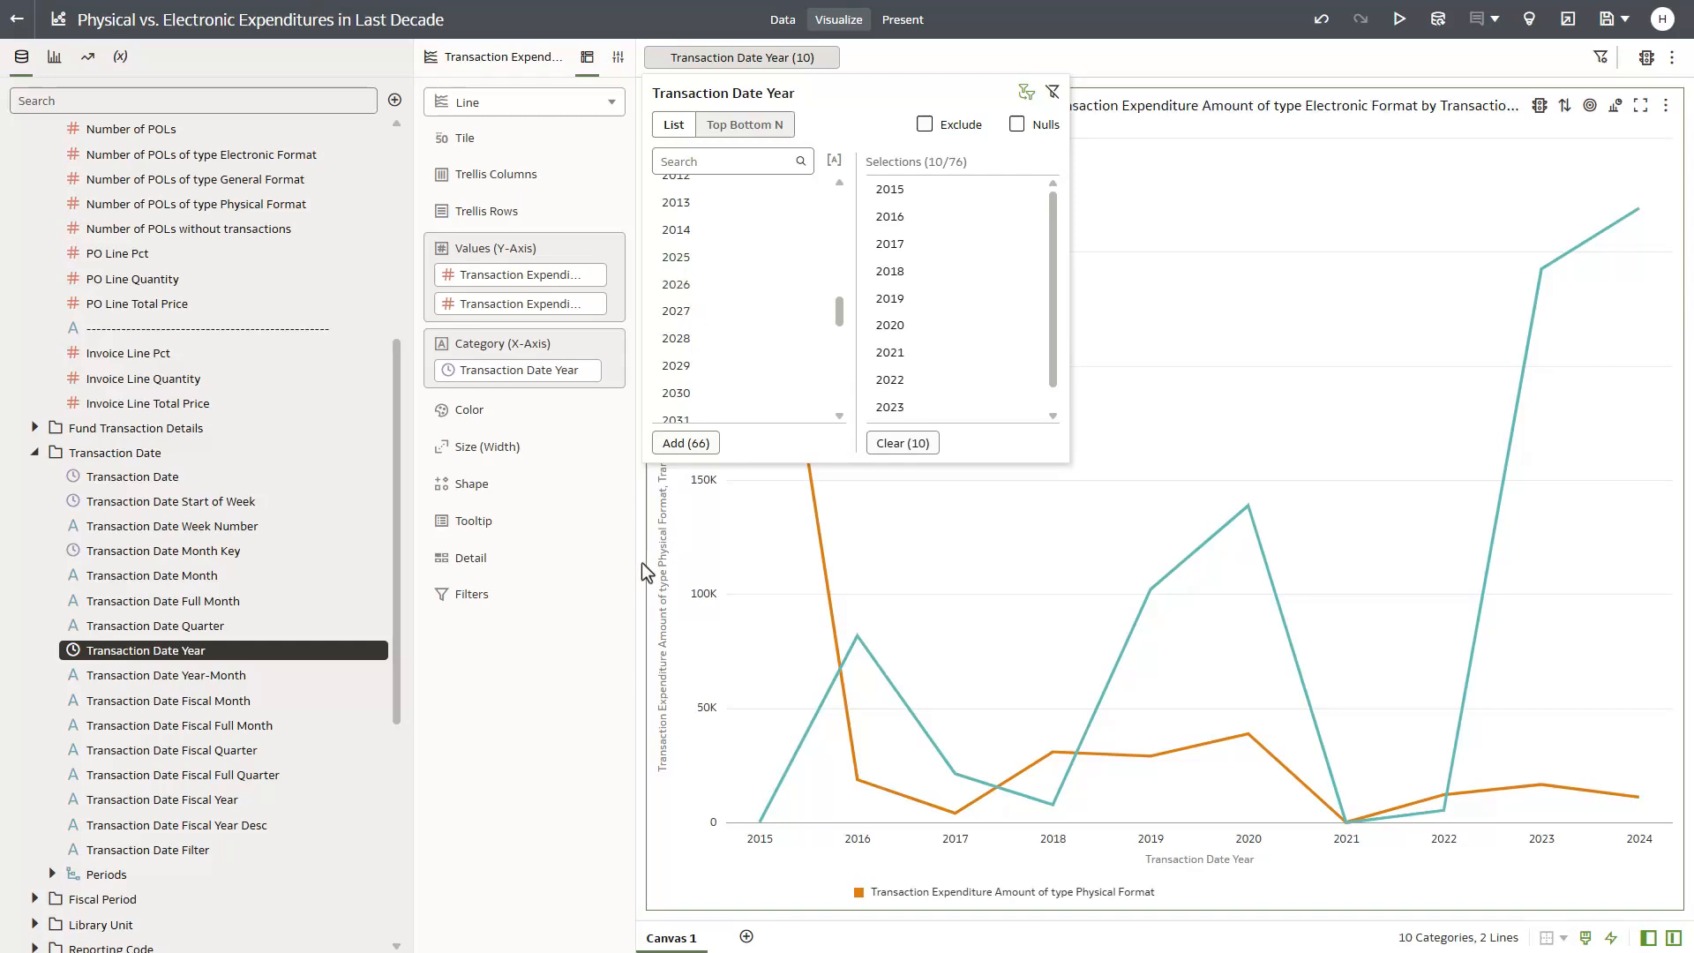
pyautogui.click(641, 522)
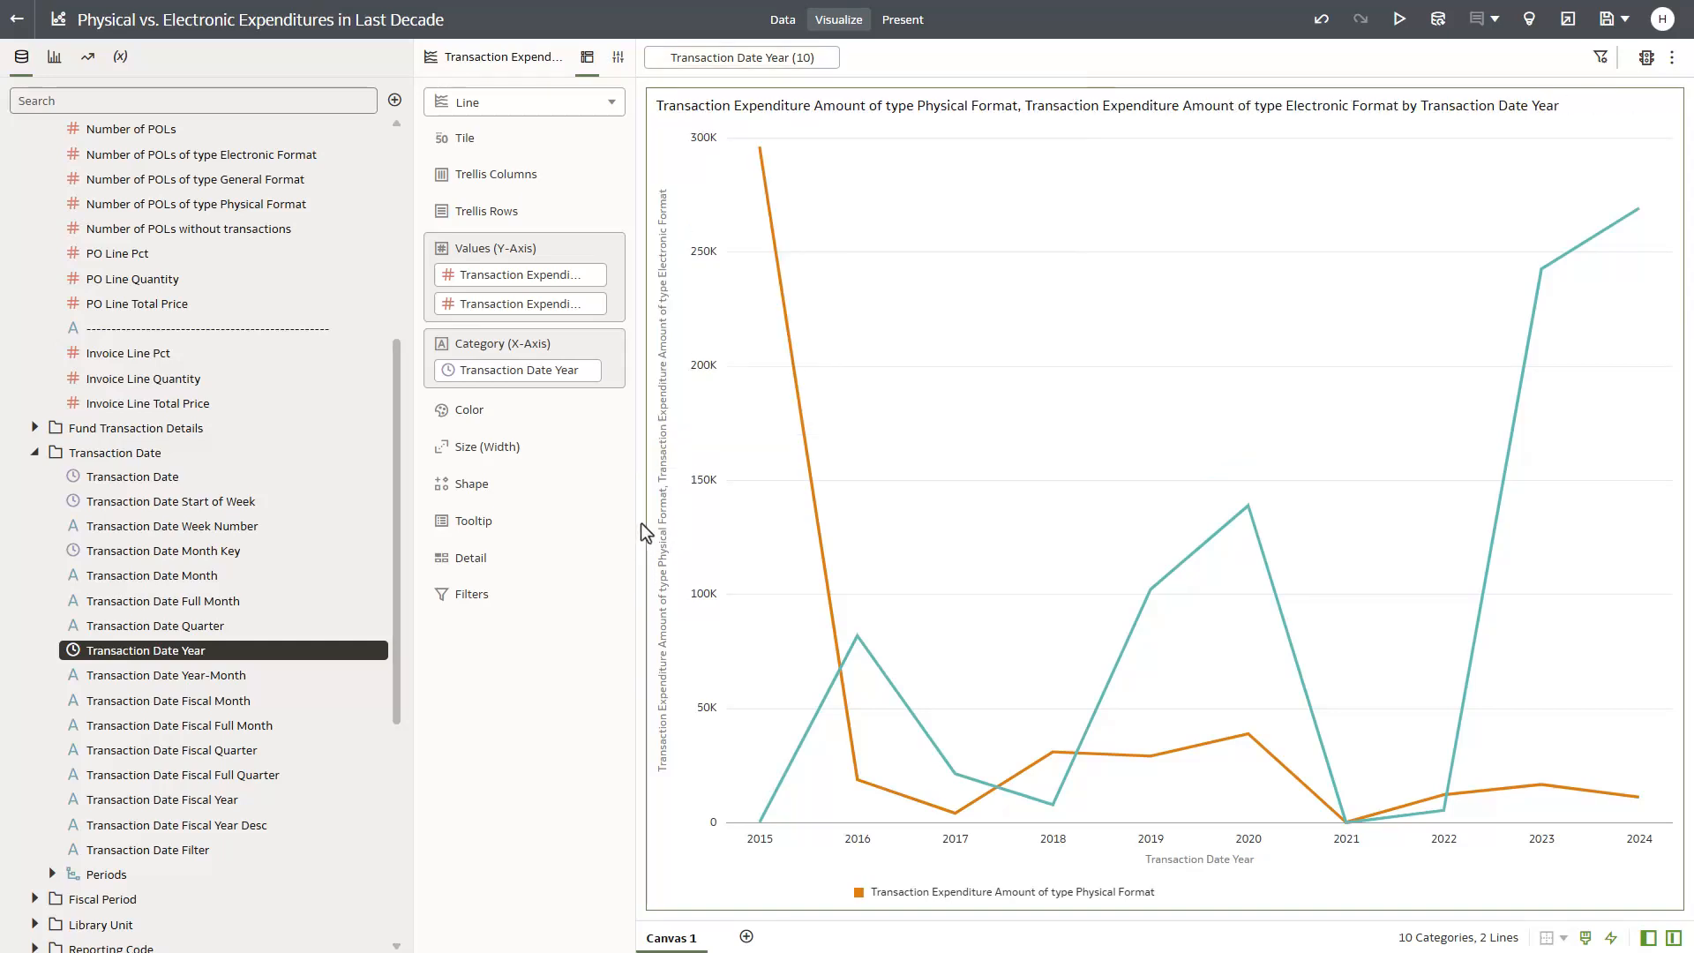
# - Add an expression filter to the line chart's own filters, leaving its expression empty
pyautogui.click(599, 593)
pyautogui.click(662, 649)
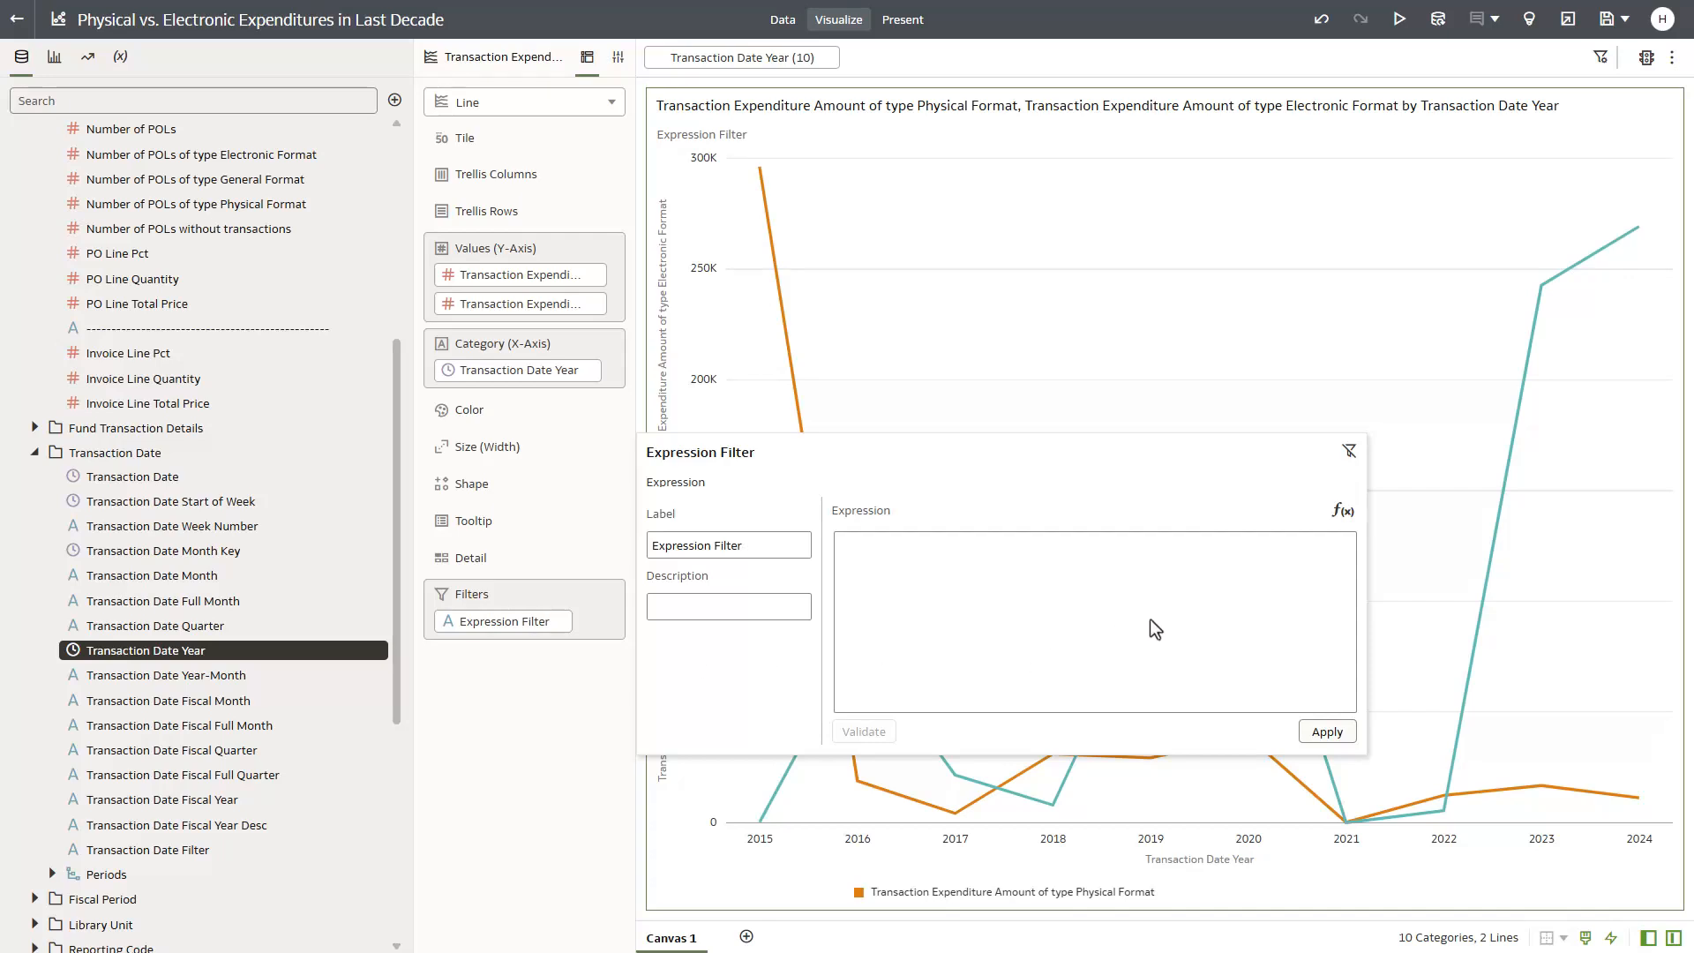
pyautogui.click(583, 750)
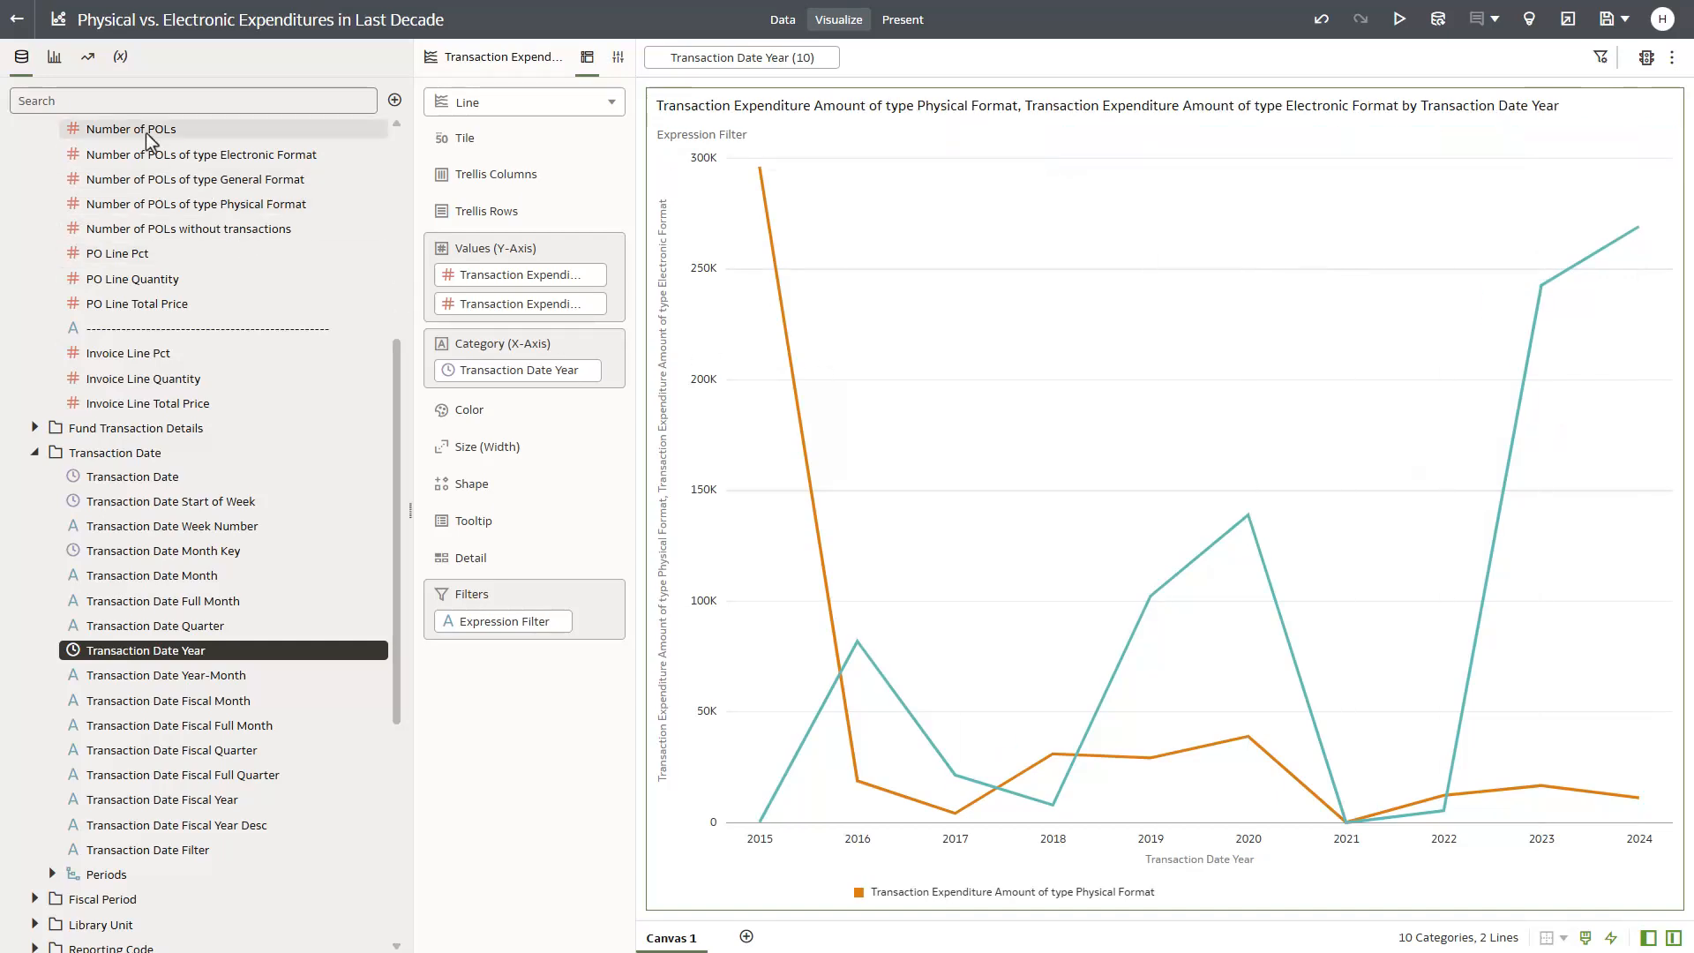
# - Add a Forecast to the expenditure line chart, covering 10 periods and using the ARIMA model
pyautogui.click(88, 57)
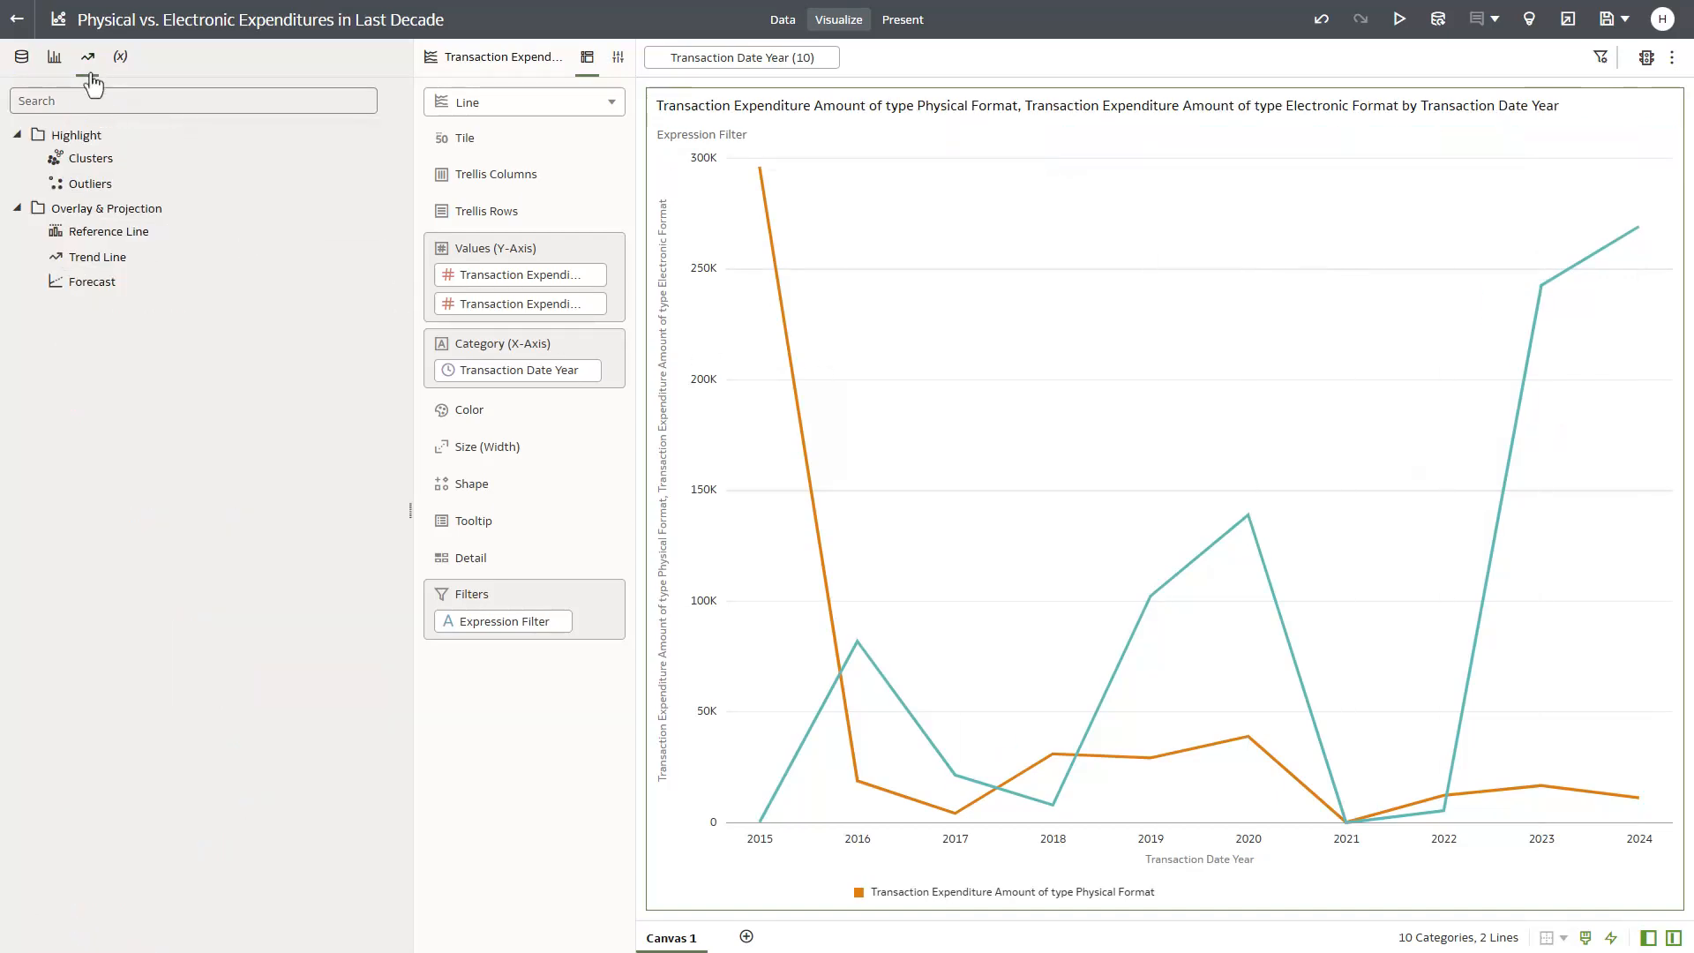
pyautogui.moveTo(104, 288); pyautogui.dragTo(1139, 385)
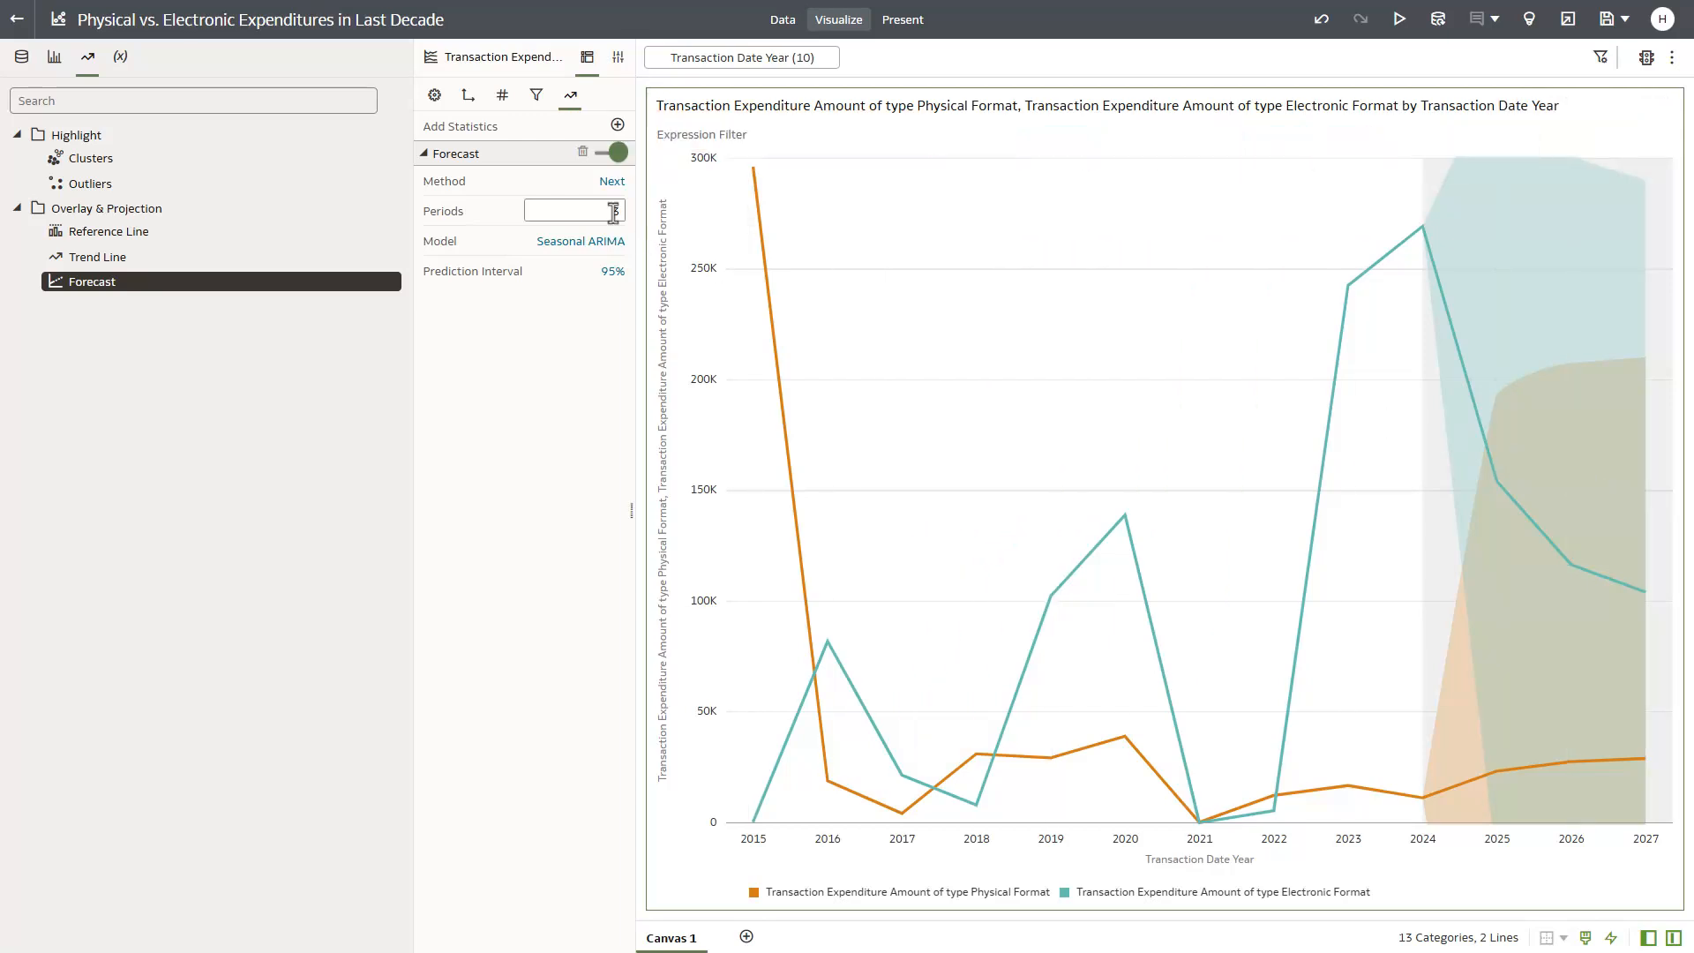
pyautogui.press('Return')
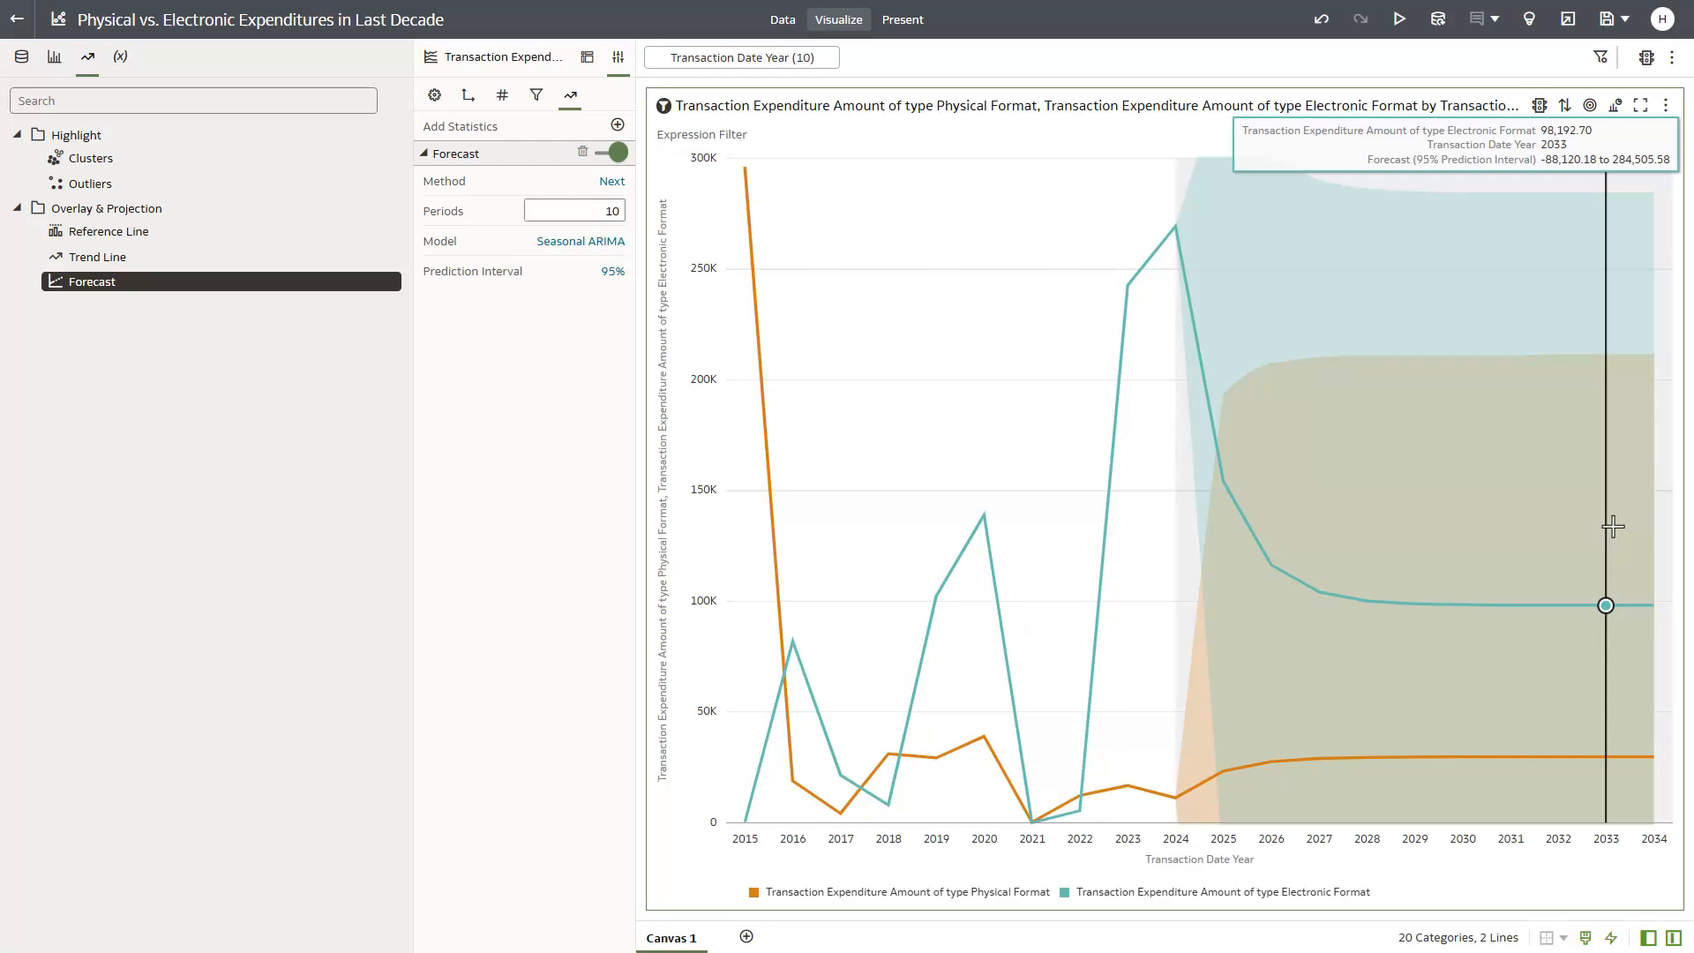
pyautogui.click(601, 251)
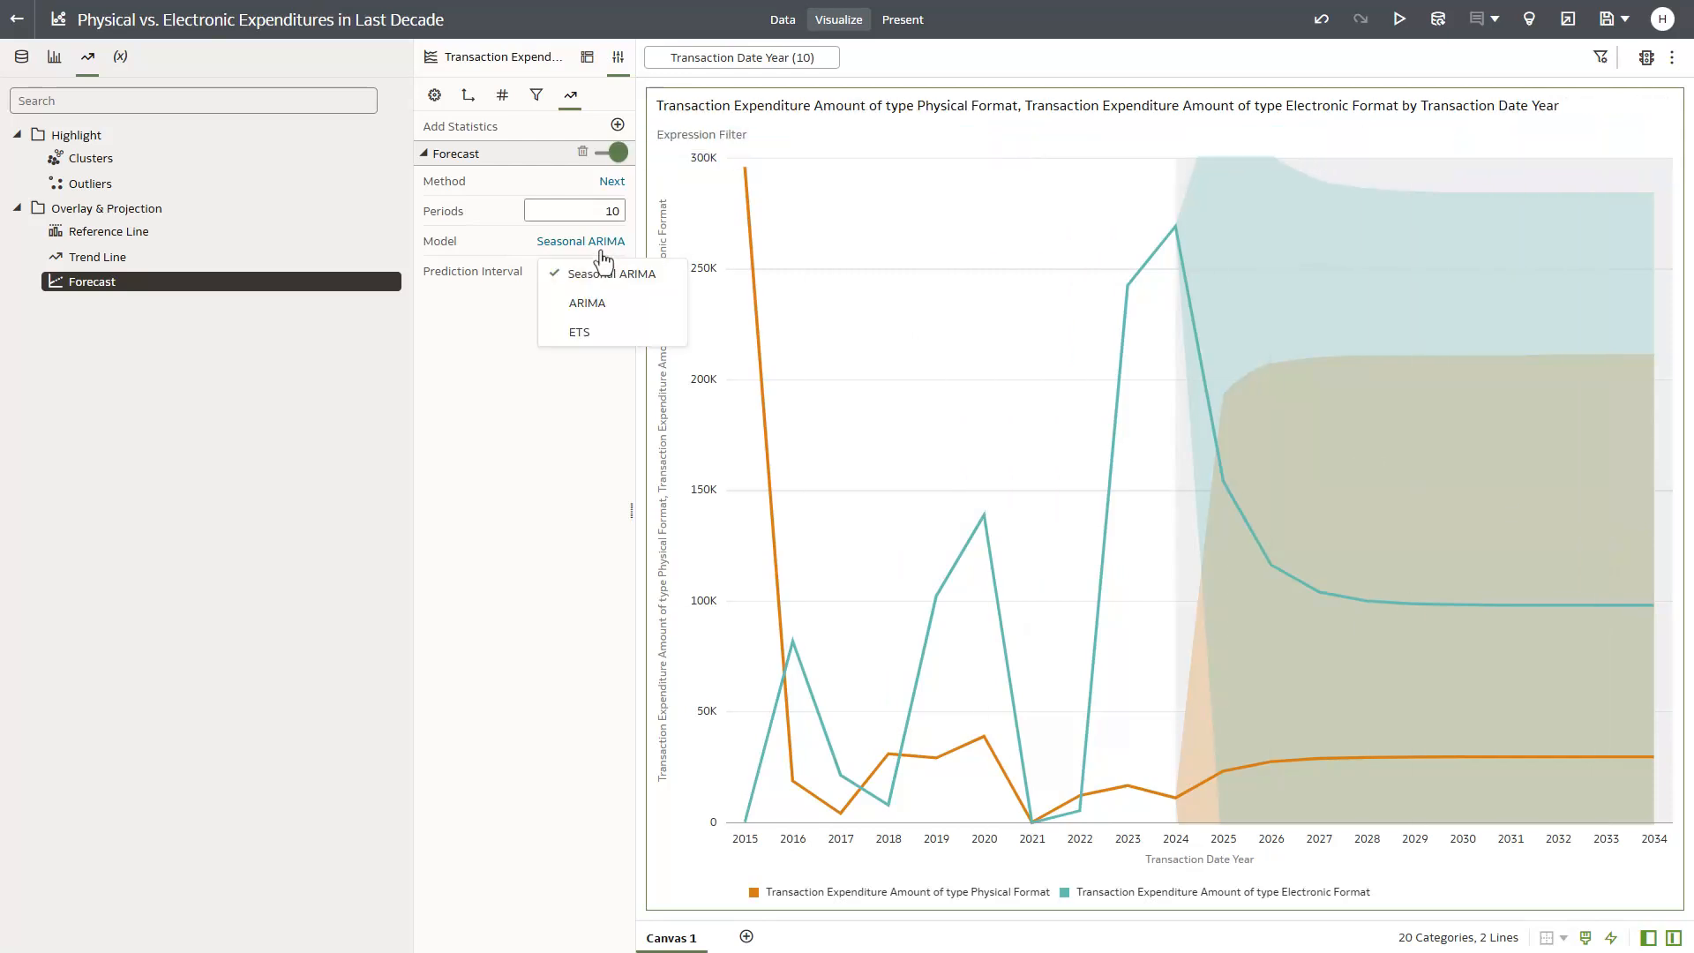
pyautogui.click(594, 304)
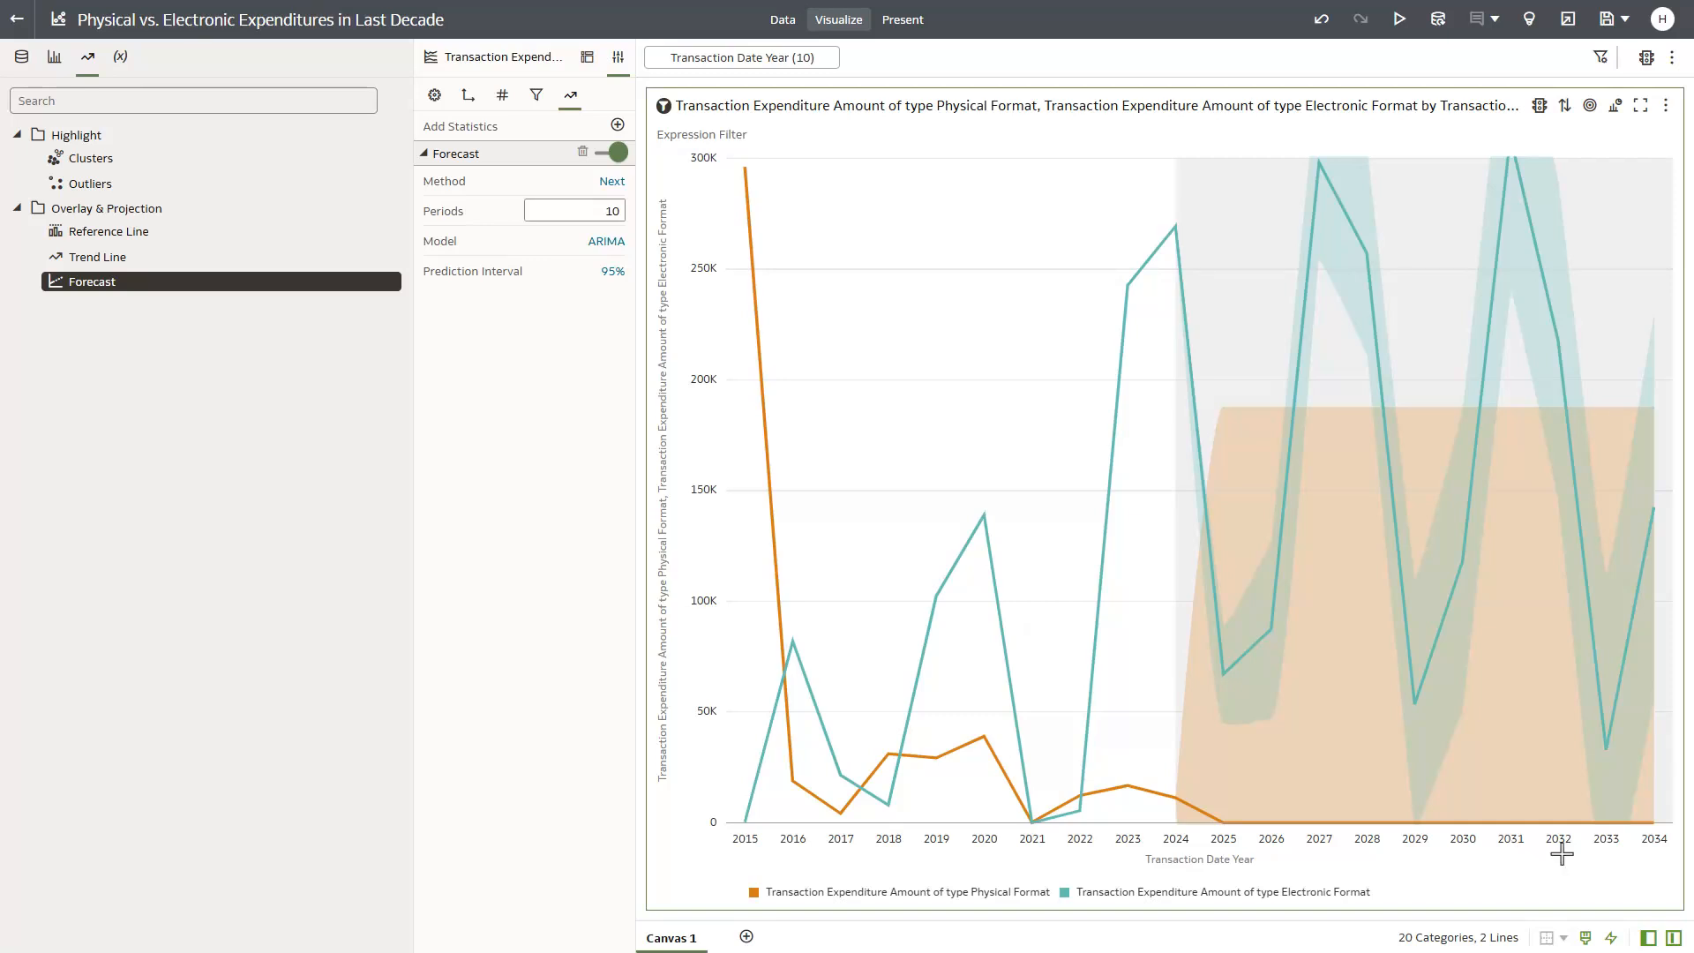
# - Save the workbook in My Folders under the name Physical vs. Electronic Expenditures in Last Decade
pyautogui.click(1605, 19)
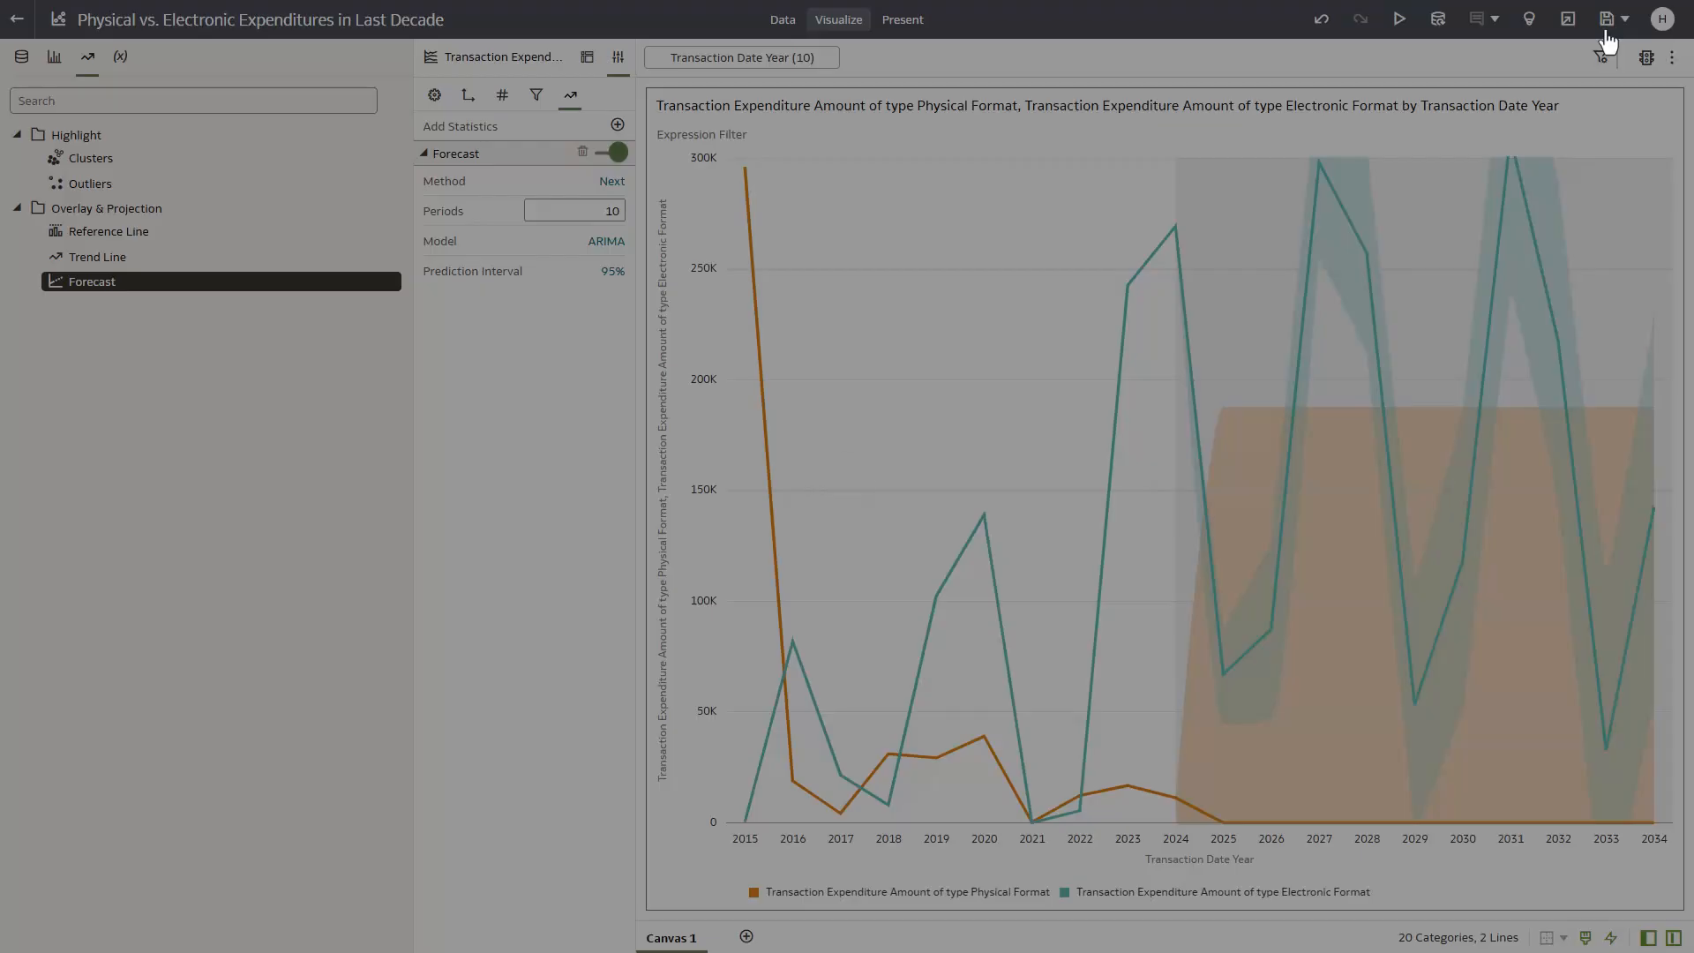
pyautogui.click(1106, 726)
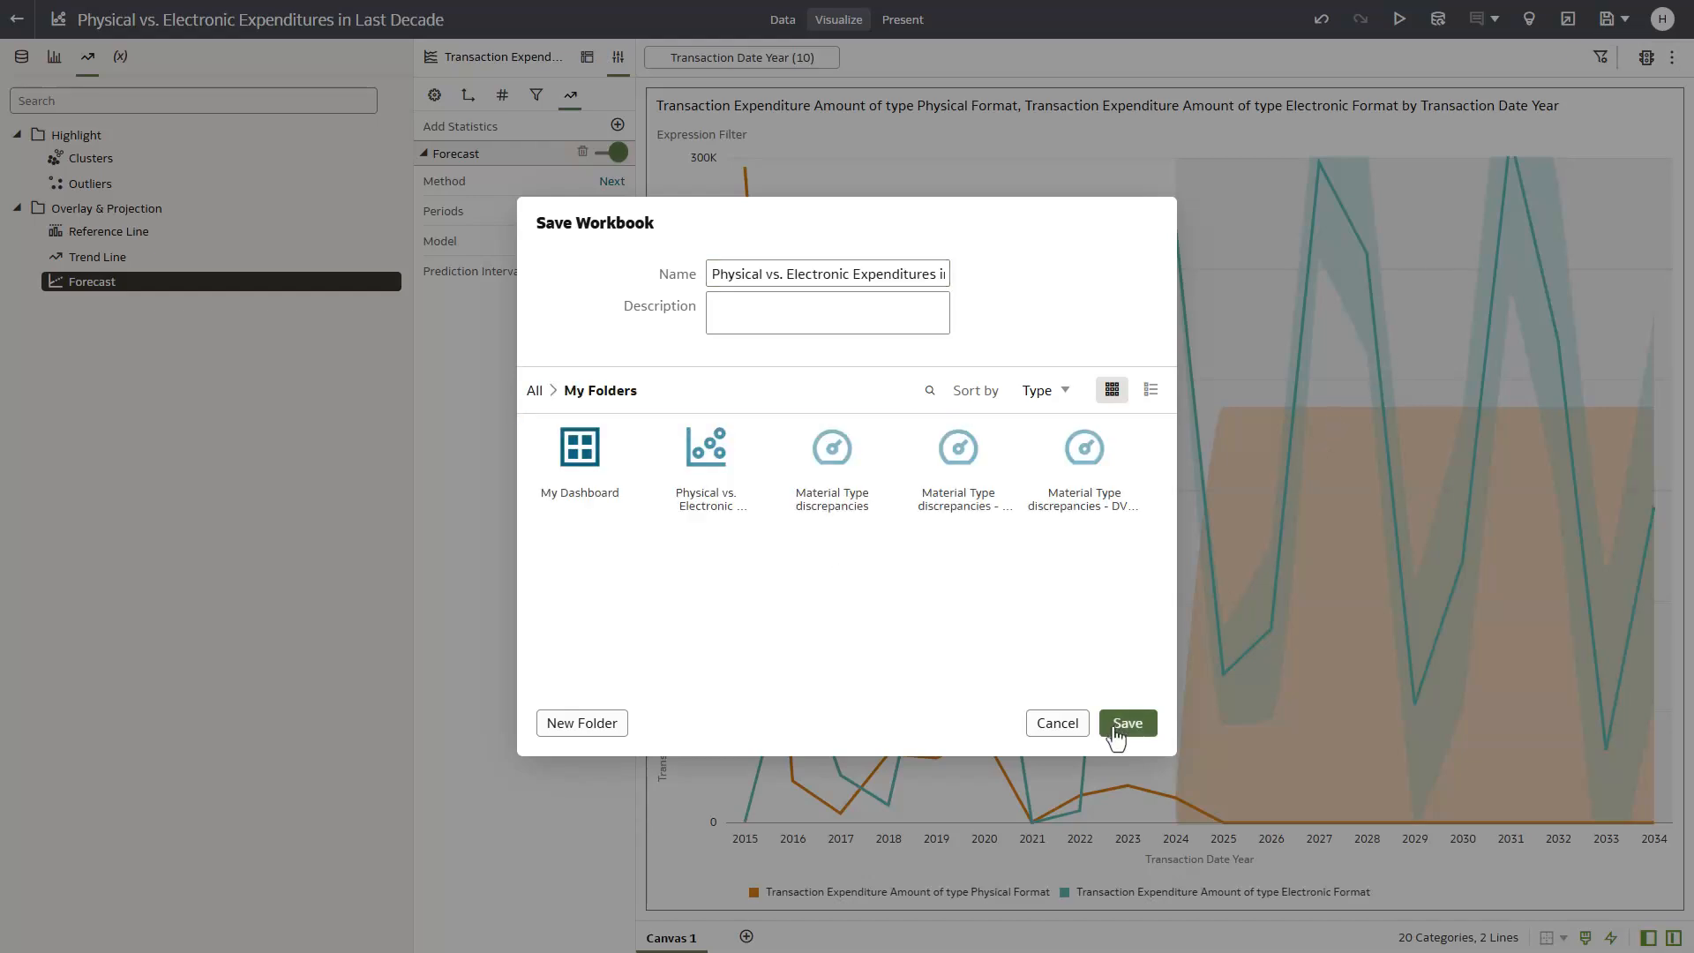